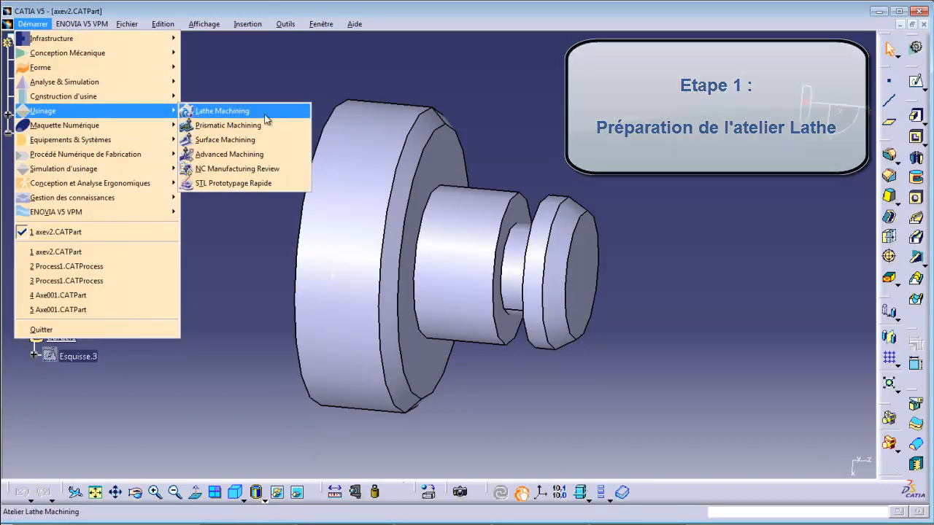
Step: Sketch a rectangle on the shaft's small end face, with one corner at the origin and the opposite corner beyond the large flange
{"action": "left_click", "coordinate": [269, 254]}
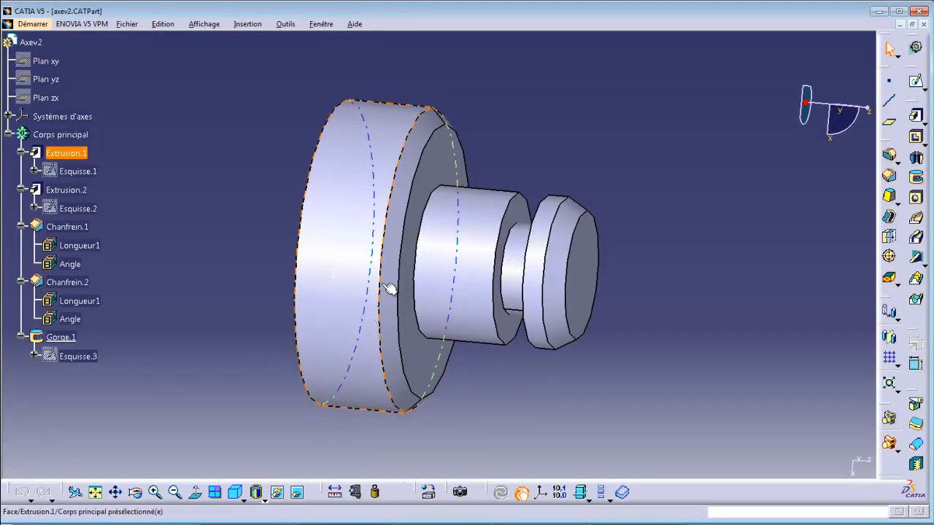
{"action": "left_click", "coordinate": [918, 83]}
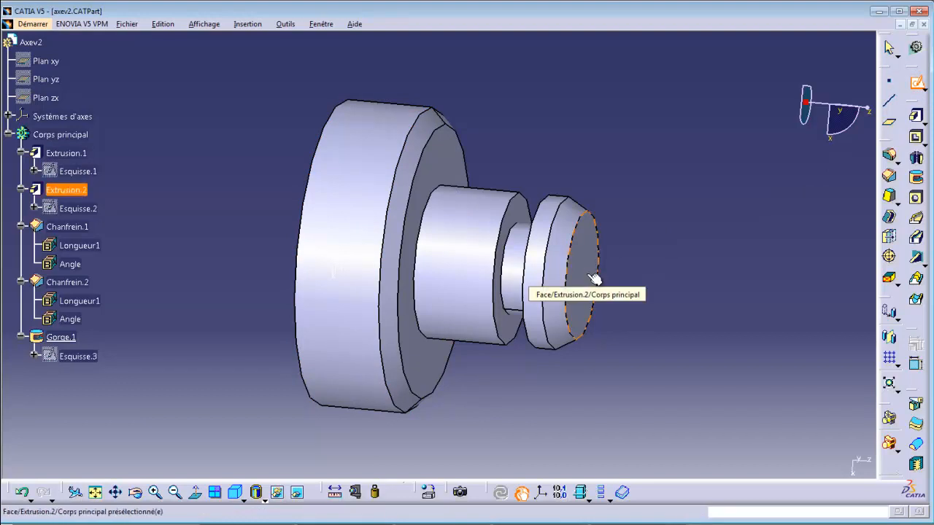
{"action": "middle_click_drag", "start_coordinate": [216, 196], "coordinate": [386, 266]}
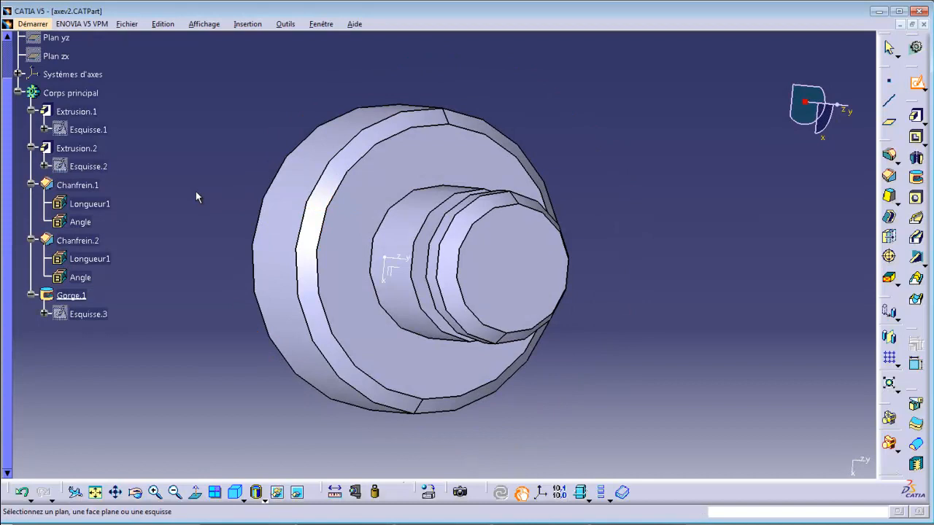
{"action": "left_click", "coordinate": [496, 262]}
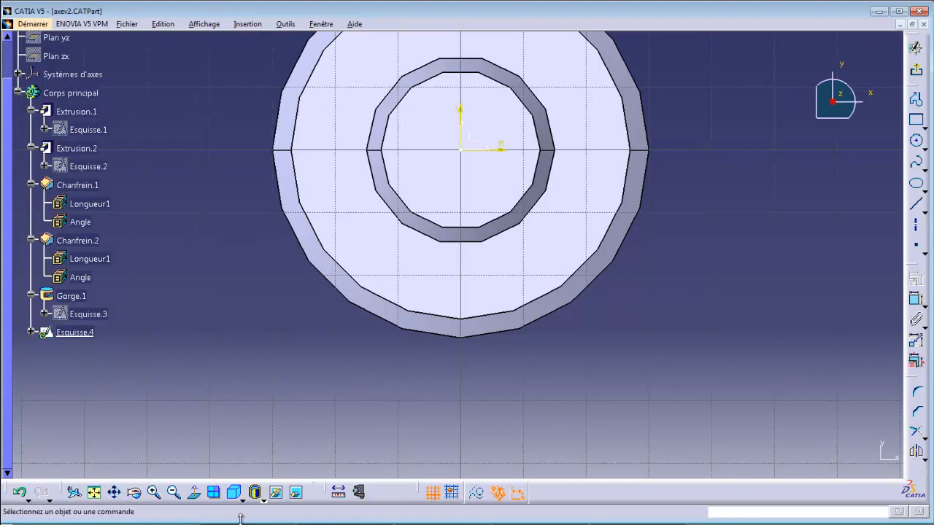
{"action": "left_click", "coordinate": [94, 494]}
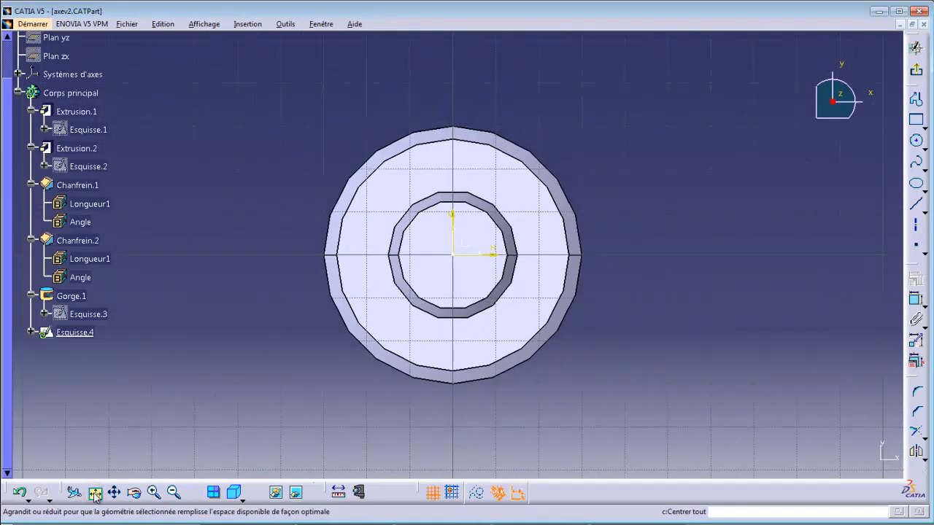
{"action": "left_click", "coordinate": [917, 122]}
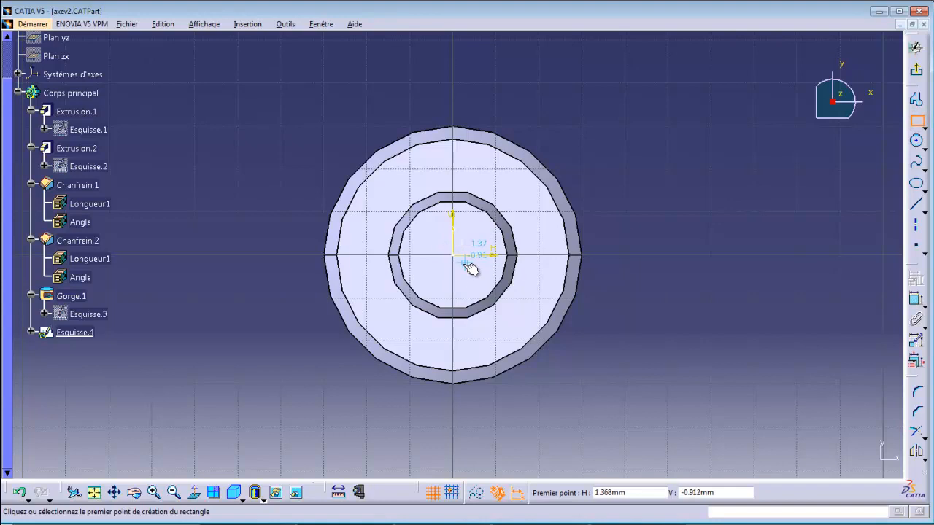
{"action": "left_click", "coordinate": [456, 257]}
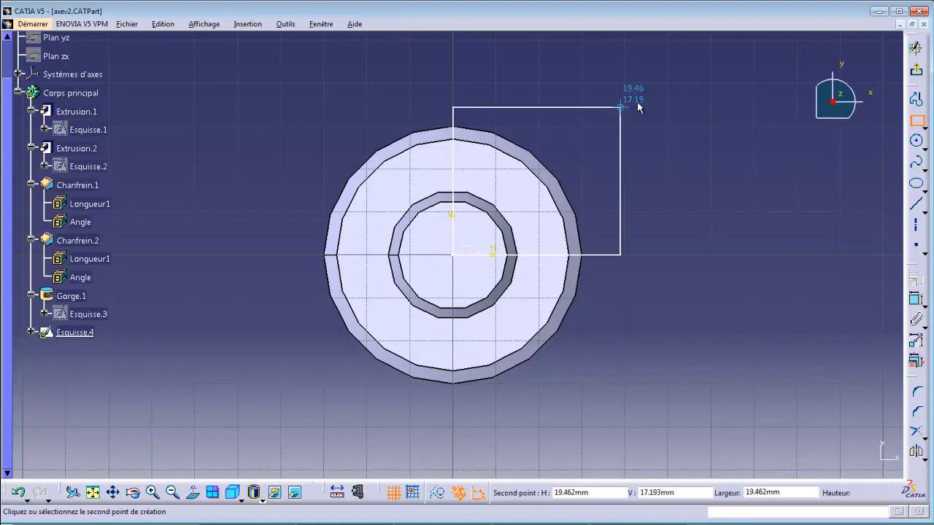
{"action": "left_click", "coordinate": [639, 66]}
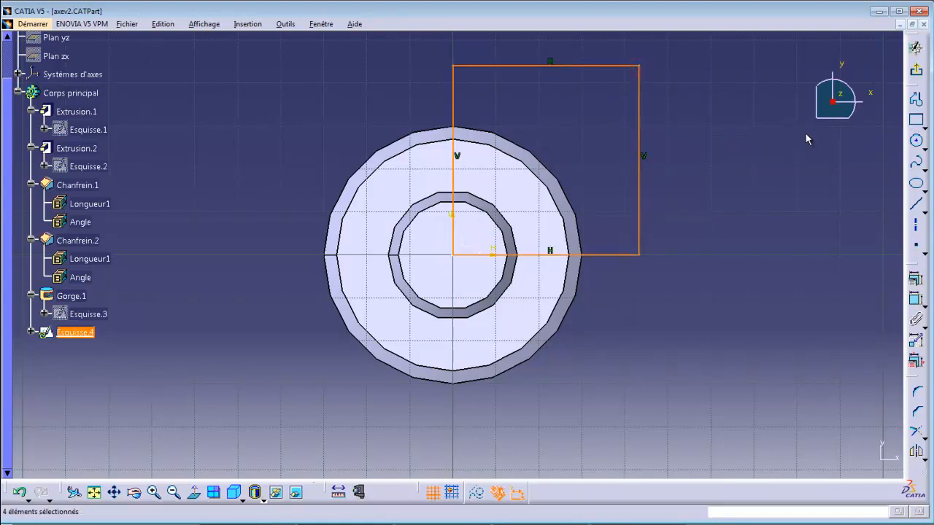
{"action": "left_click", "coordinate": [916, 69]}
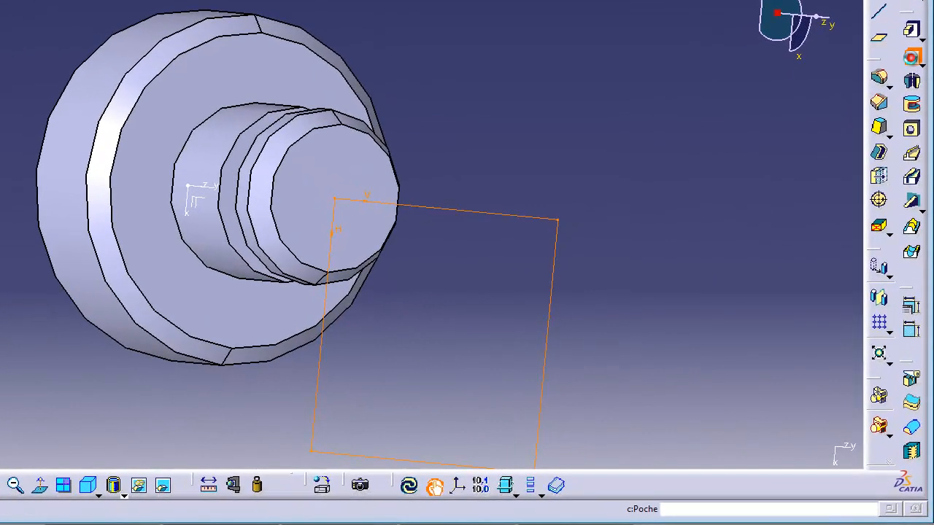
Step: Cut a pocket through the shaft from the rectangle sketch, with the limit type Jusqu'au dernier
{"action": "left_click", "coordinate": [917, 139]}
{"action": "left_click", "coordinate": [813, 261]}
{"action": "left_click", "coordinate": [817, 290]}
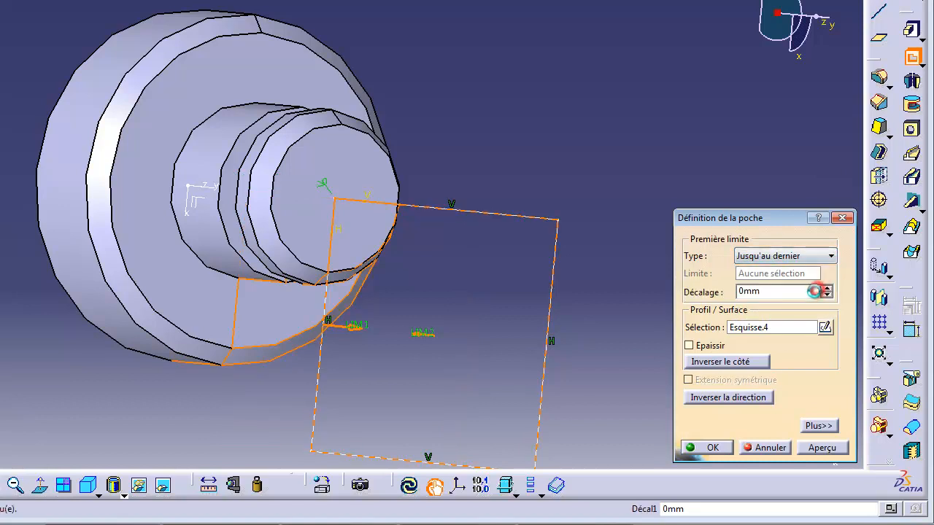
{"action": "left_click", "coordinate": [822, 448]}
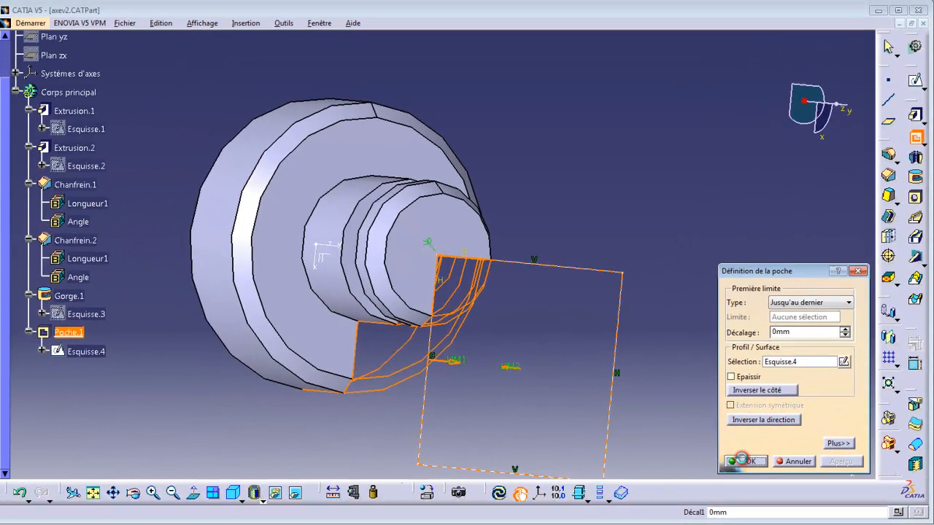
{"action": "left_click", "coordinate": [706, 448]}
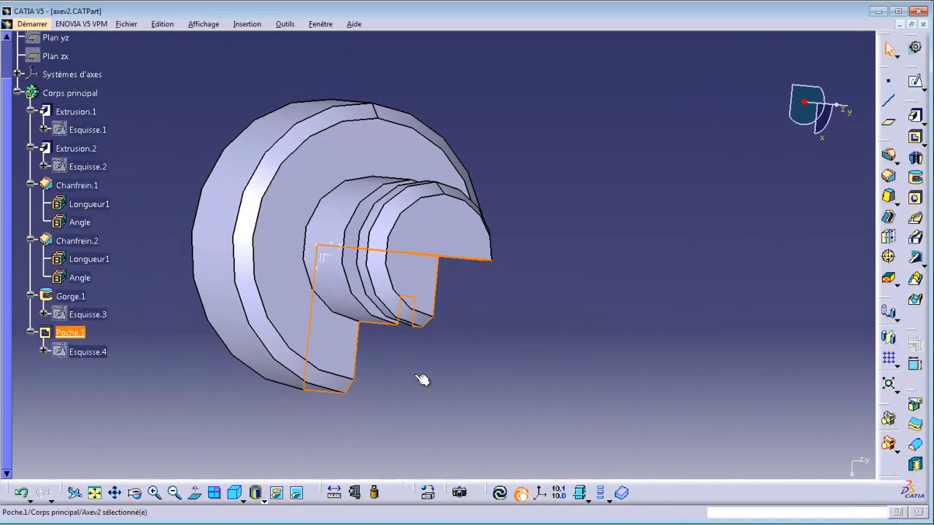
{"action": "middle_click_drag", "start_coordinate": [429, 360], "coordinate": [620, 94]}
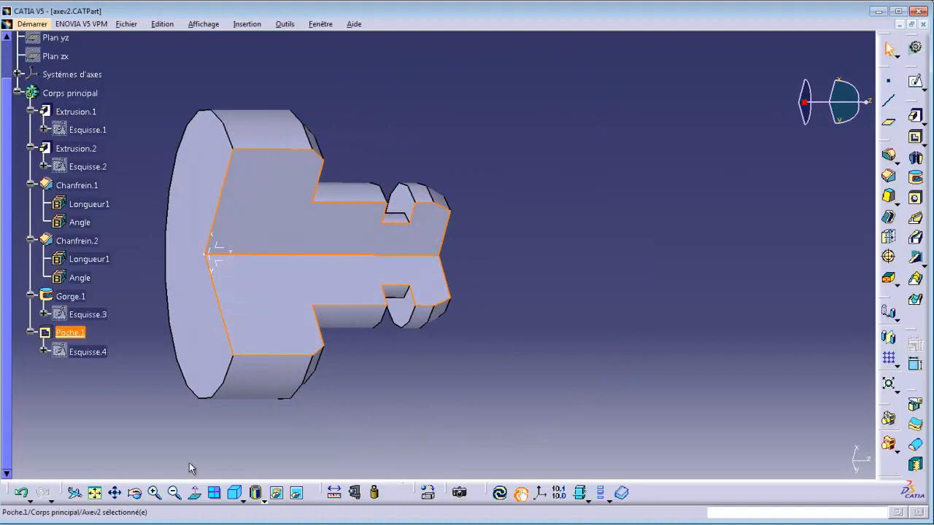
{"action": "left_click", "coordinate": [114, 493]}
{"action": "left_click_drag", "start_coordinate": [198, 406], "coordinate": [329, 396]}
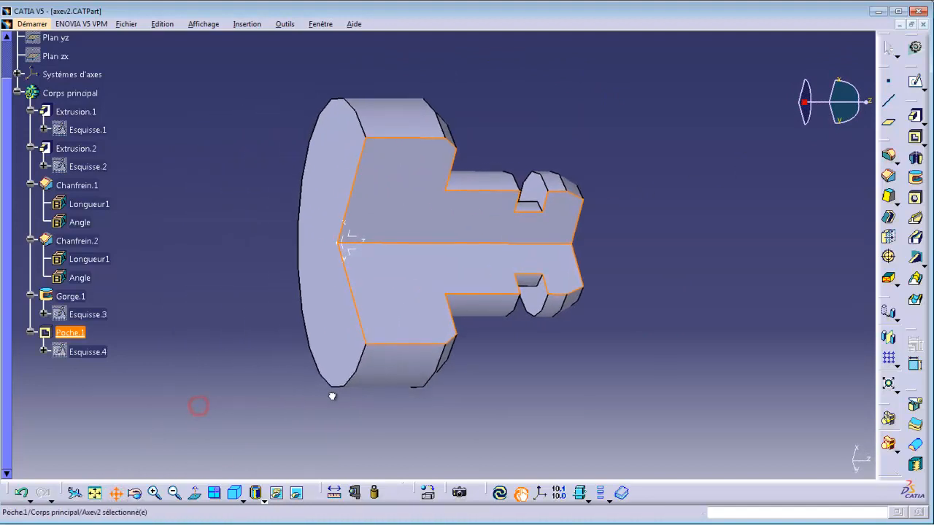
{"action": "left_click", "coordinate": [95, 494]}
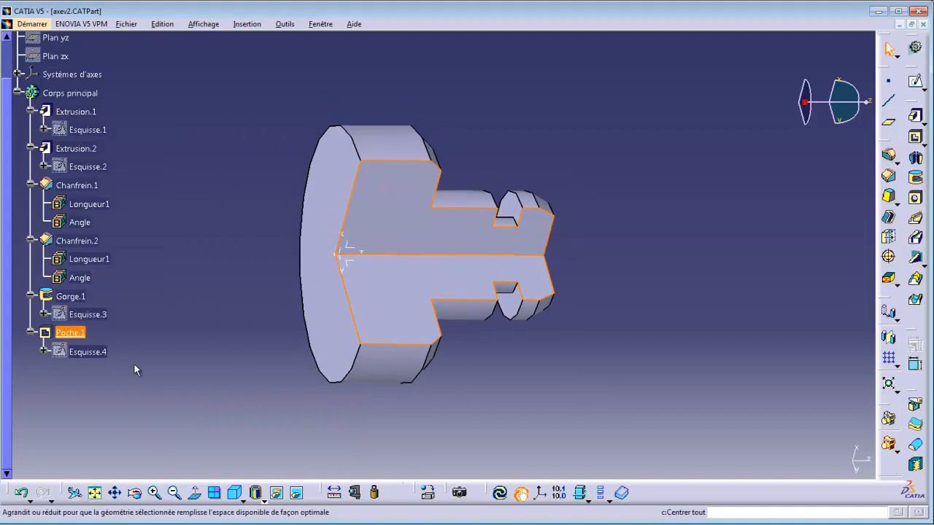
{"action": "middle_click_drag", "start_coordinate": [148, 326], "coordinate": [229, 238]}
{"action": "middle_click_drag", "start_coordinate": [250, 198], "coordinate": [154, 217]}
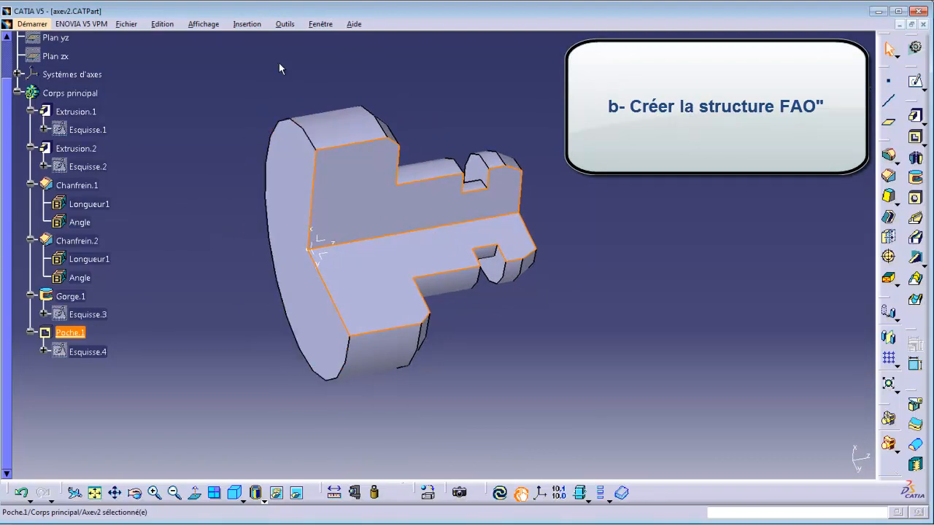
Step: Check the general Usinage options for the setting that creates a CATPart model to store the geometry, and accept the options
{"action": "left_click", "coordinate": [285, 24]}
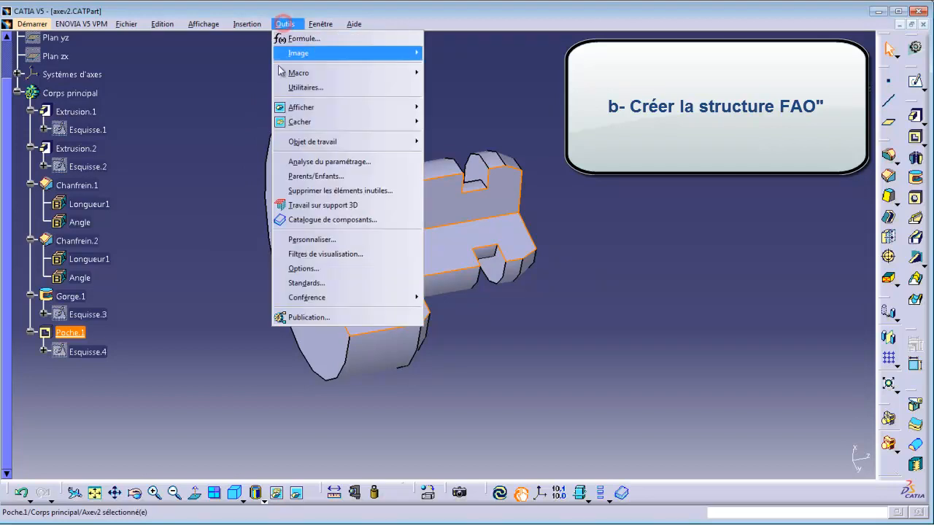
{"action": "left_click", "coordinate": [304, 269]}
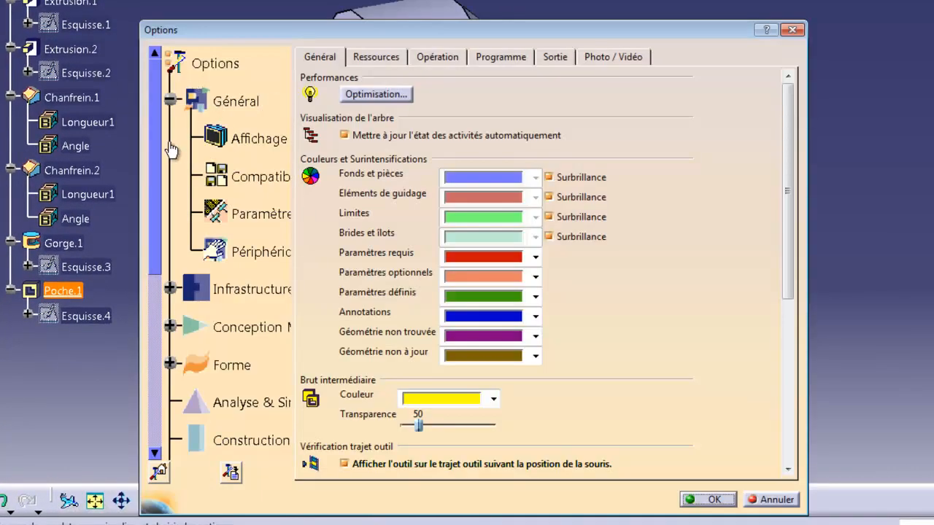
{"action": "left_click_drag", "start_coordinate": [155, 108], "coordinate": [146, 269]}
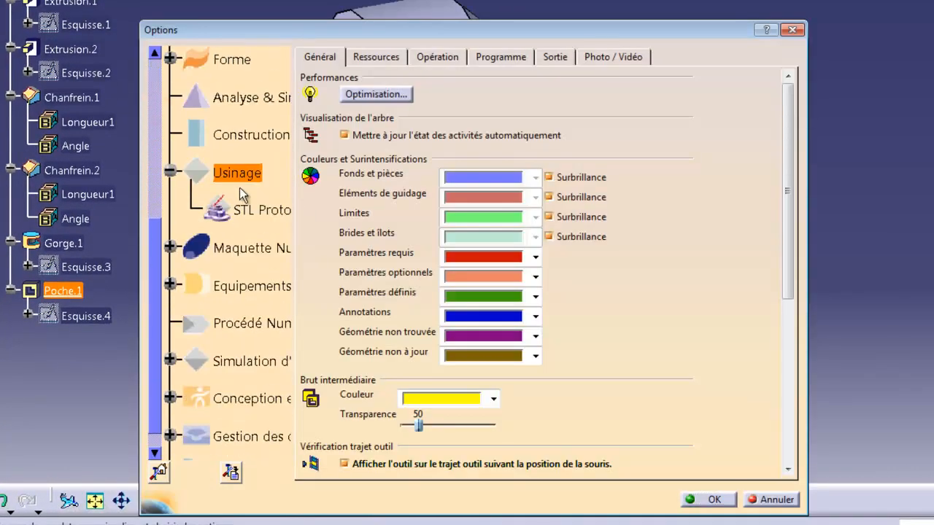
{"action": "left_click", "coordinate": [364, 58]}
{"action": "left_click", "coordinate": [318, 57]}
{"action": "left_click_drag", "start_coordinate": [786, 142], "coordinate": [794, 311]}
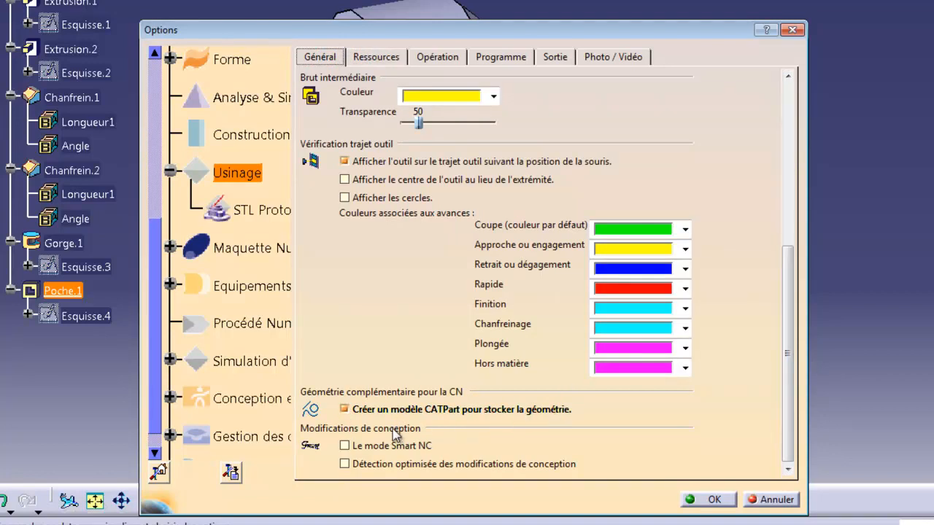
{"action": "left_click", "coordinate": [712, 500]}
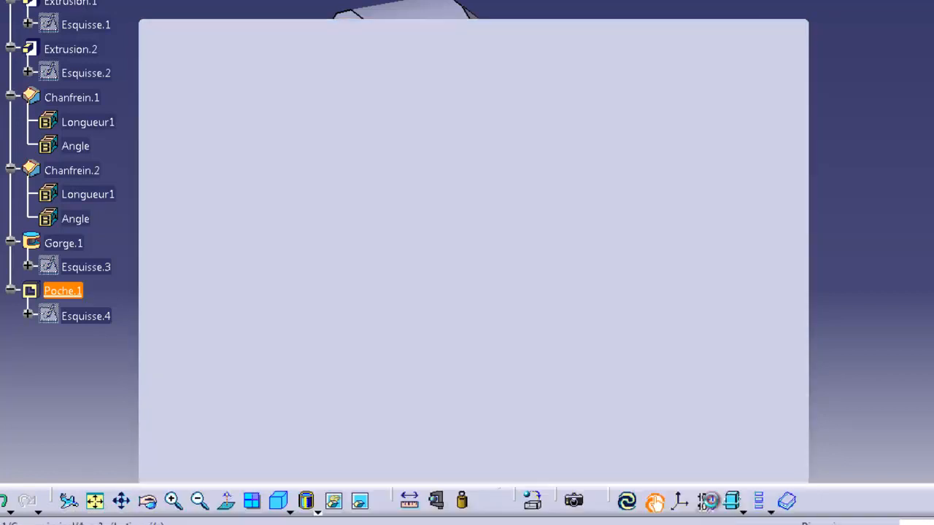
Step: Open the axev2 part in the Lathe Machining workbench
{"action": "left_click", "coordinate": [41, 9]}
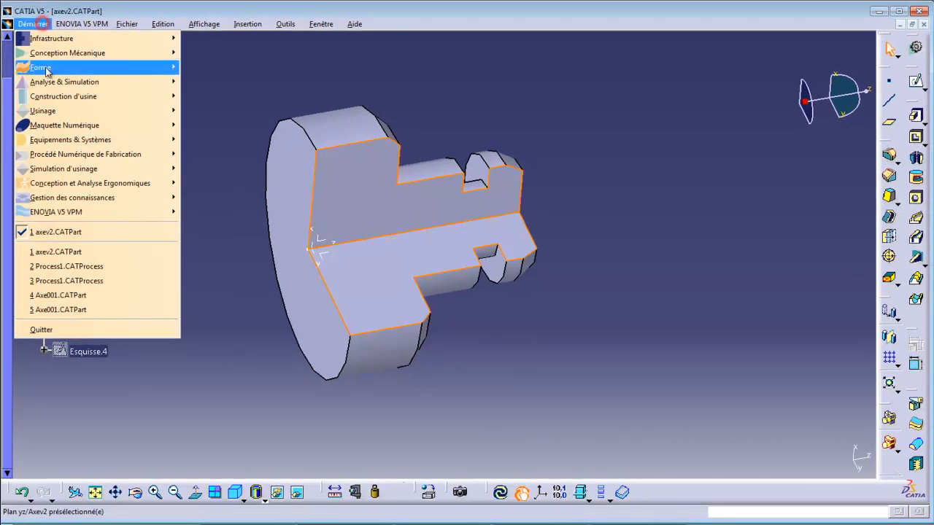
{"action": "mouse_move", "coordinate": [36, 100]}
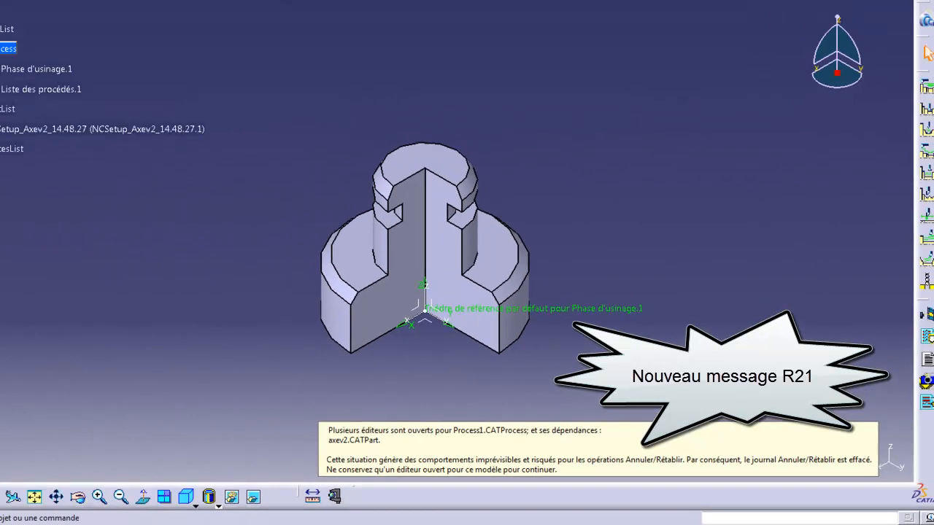
{"action": "left_click", "coordinate": [321, 24]}
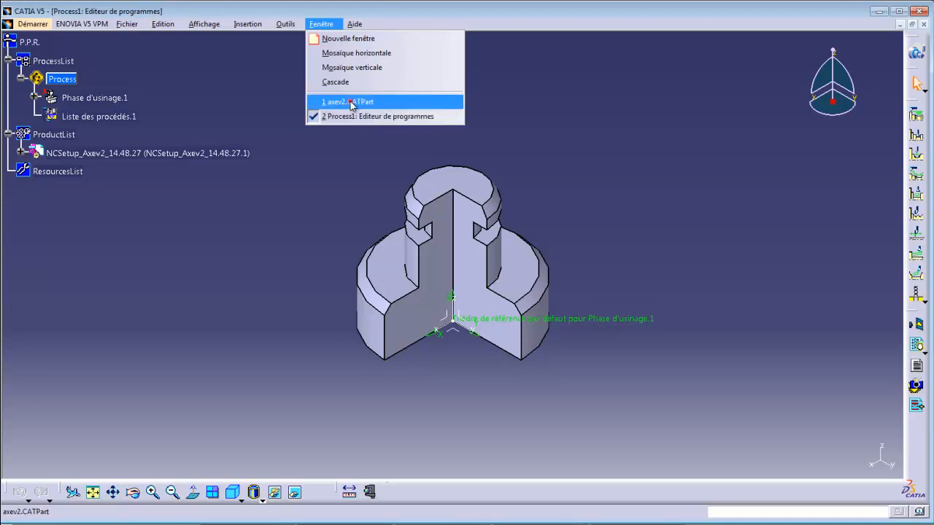
{"action": "left_click", "coordinate": [351, 104]}
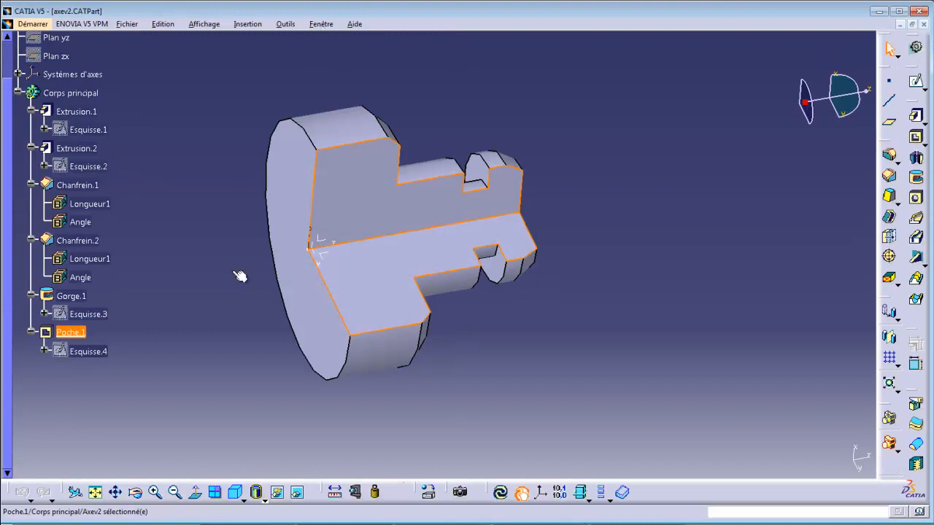
{"action": "left_click", "coordinate": [923, 24]}
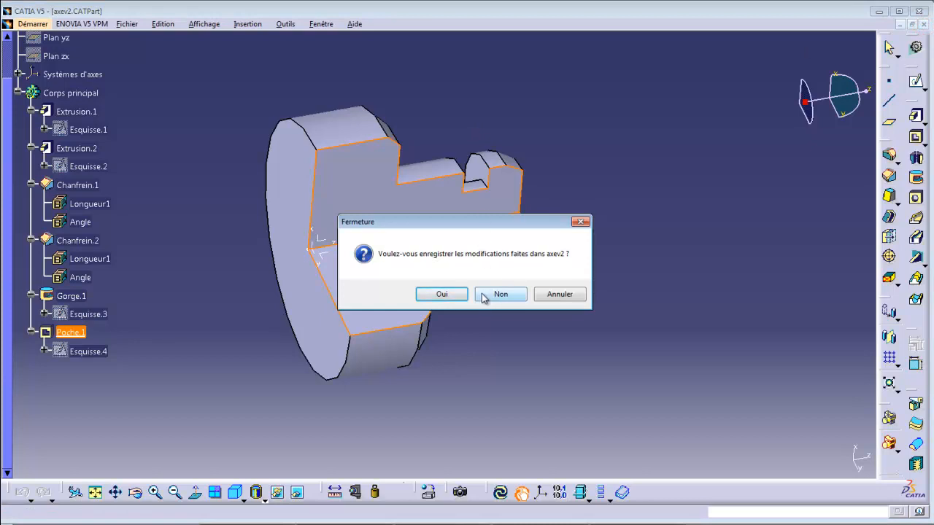
{"action": "left_click", "coordinate": [559, 294]}
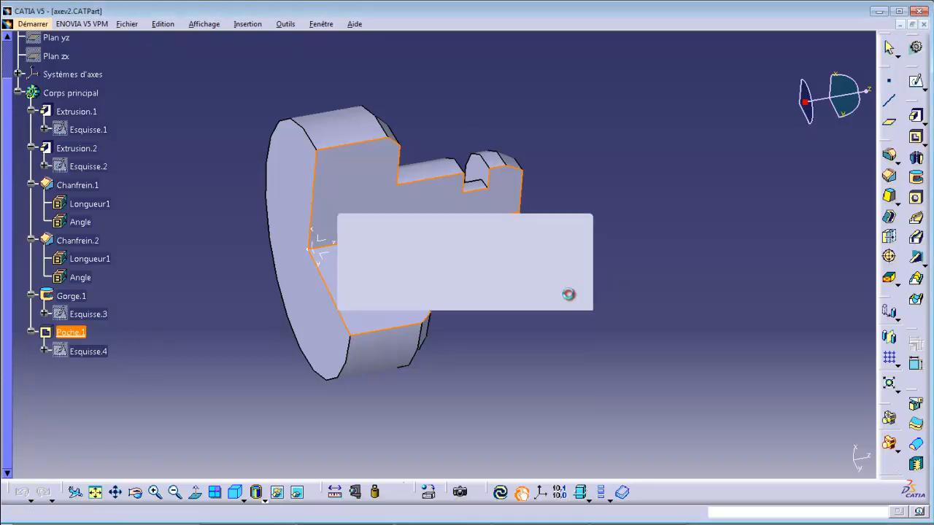
{"action": "left_click", "coordinate": [321, 24]}
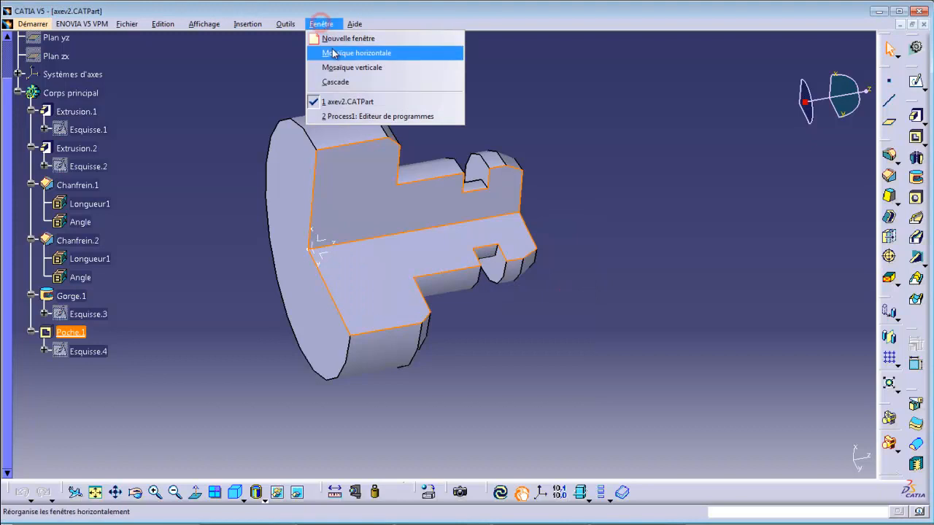
{"action": "left_click", "coordinate": [355, 117]}
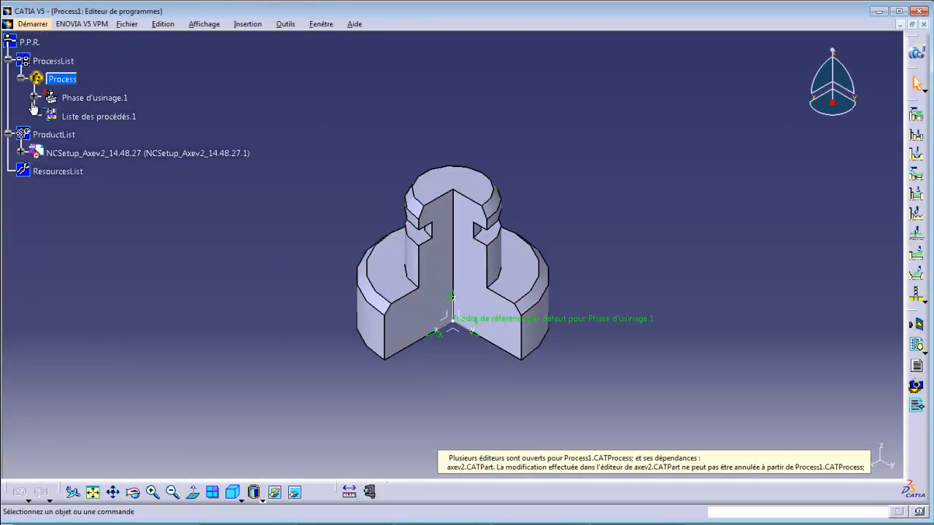
Step: Open Phase d'usinage.1 and place the origin of its reference machining axis system at the centre of the shaft's small end face
{"action": "middle_click_drag", "start_coordinate": [304, 303], "coordinate": [417, 76]}
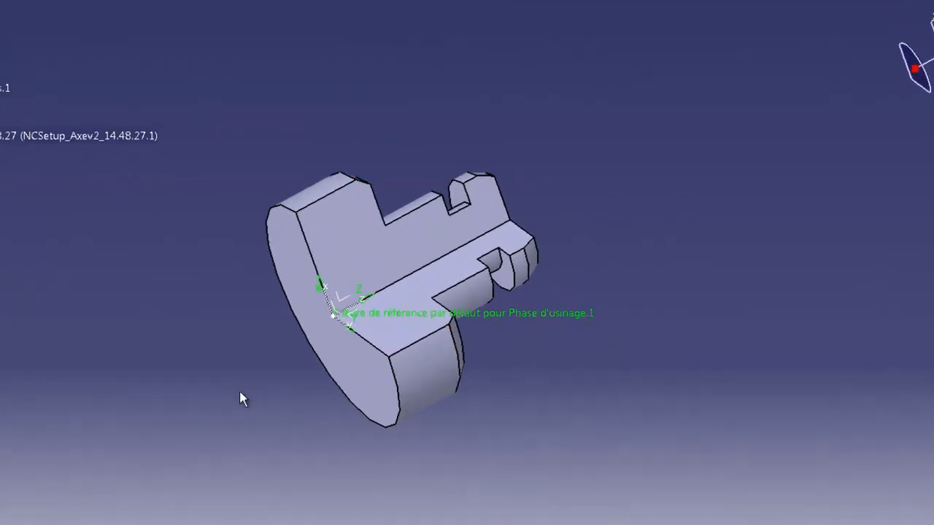
{"action": "middle_click_drag", "start_coordinate": [232, 390], "coordinate": [121, 263]}
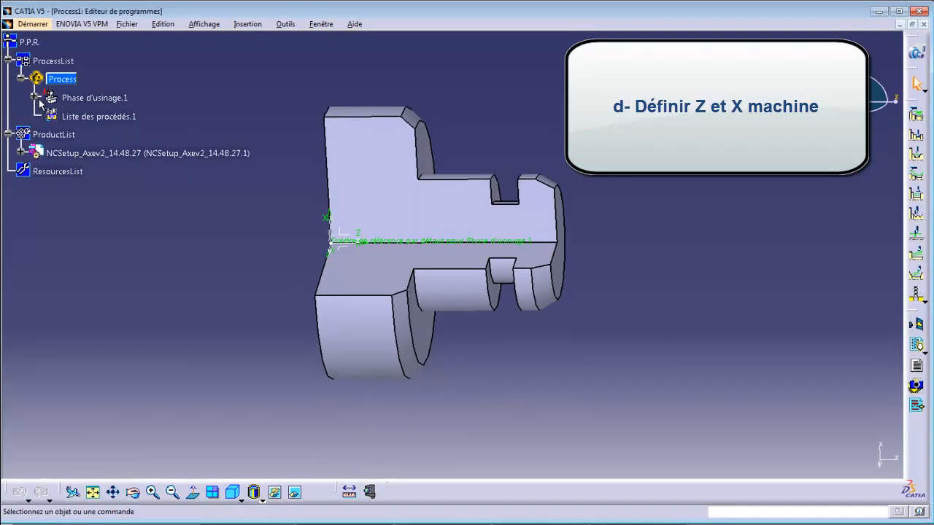
{"action": "left_click", "coordinate": [33, 96]}
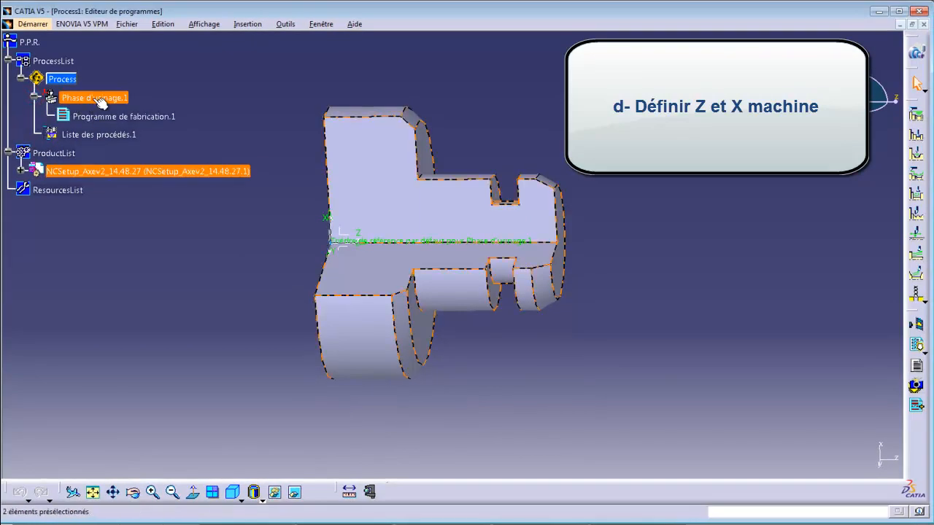
{"action": "double_click", "coordinate": [93, 98]}
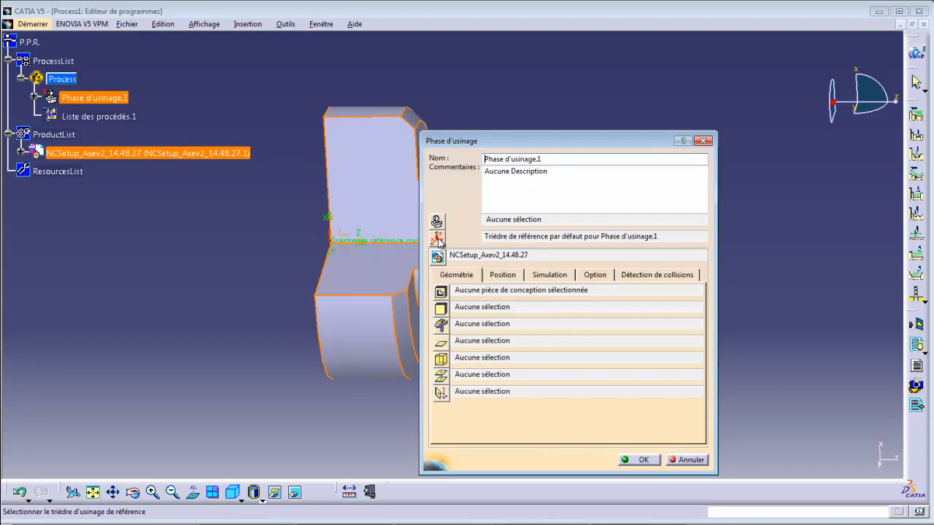
{"action": "left_click", "coordinate": [437, 240]}
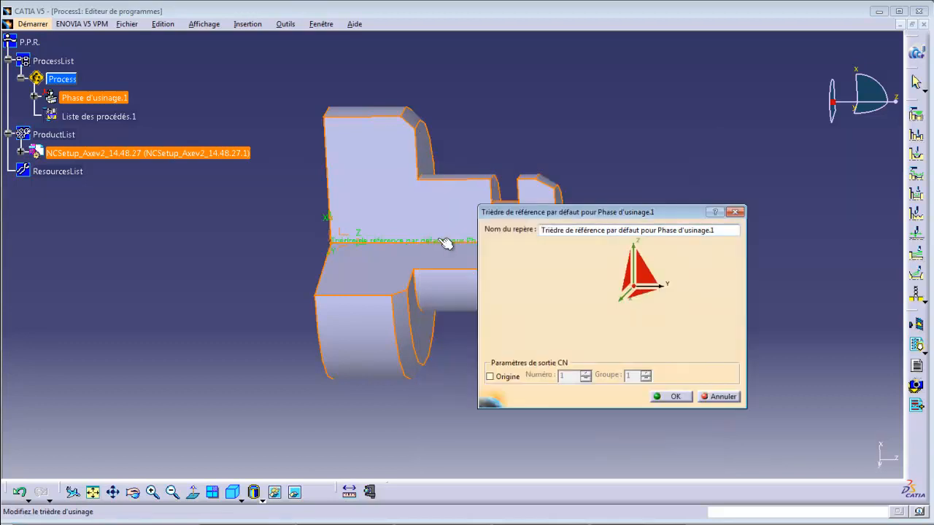
{"action": "left_click", "coordinate": [635, 290]}
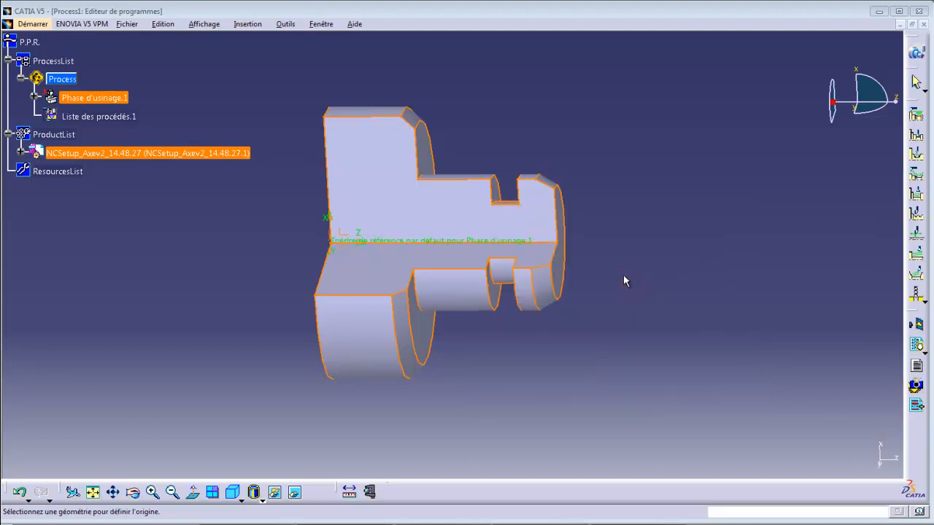
{"action": "left_click", "coordinate": [564, 248]}
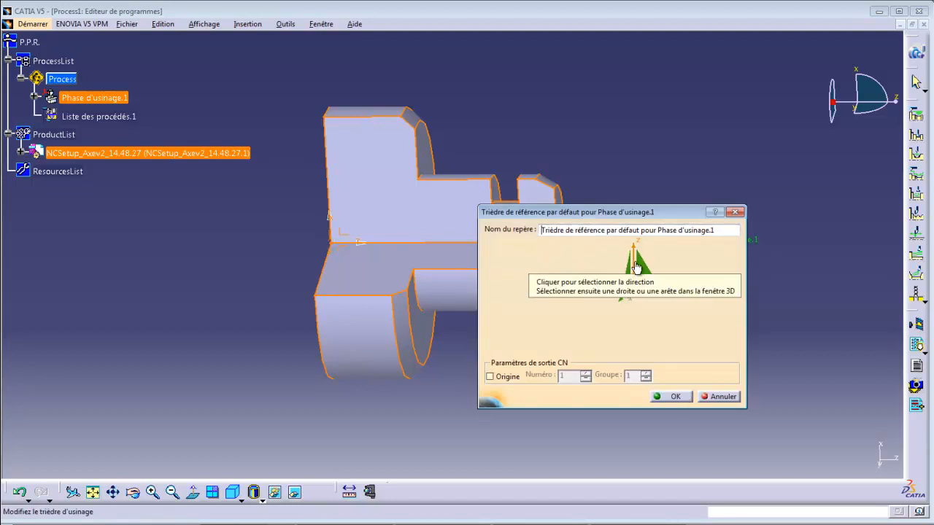
Step: Orient the machining axis system with Z along the shaft's central edge and X along the large flange's radial end edge, and accept the phase
{"action": "left_click", "coordinate": [634, 268]}
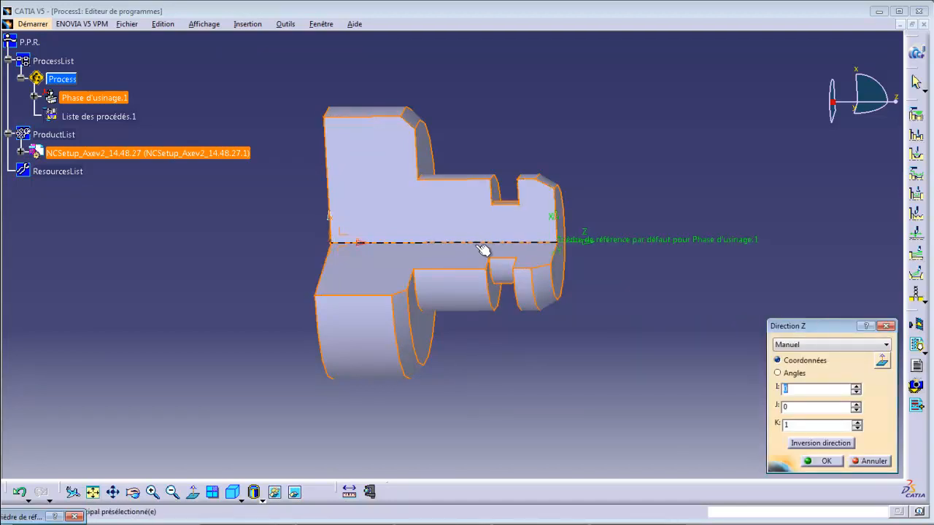
{"action": "left_click", "coordinate": [483, 251]}
{"action": "left_click", "coordinate": [821, 458]}
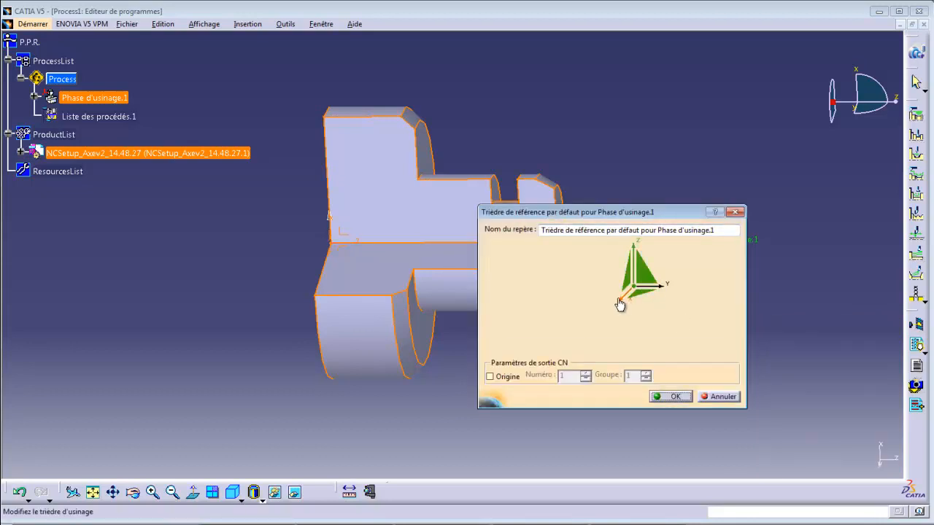
{"action": "left_click", "coordinate": [619, 303]}
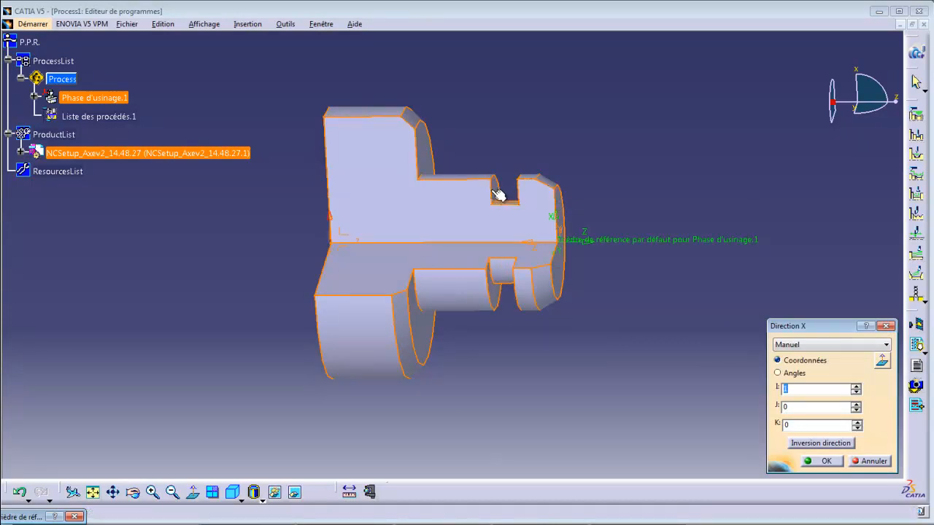
{"action": "left_click", "coordinate": [332, 171]}
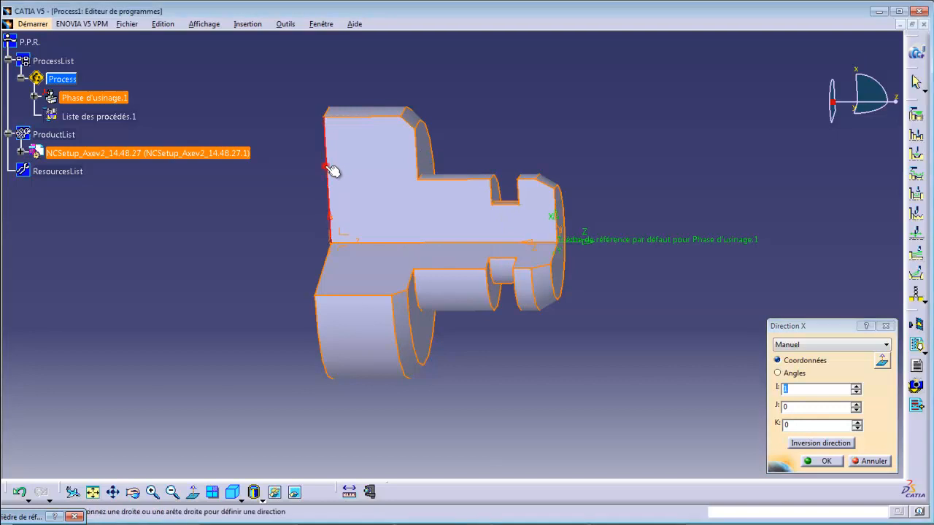
{"action": "left_click", "coordinate": [825, 461]}
{"action": "left_click", "coordinate": [686, 400]}
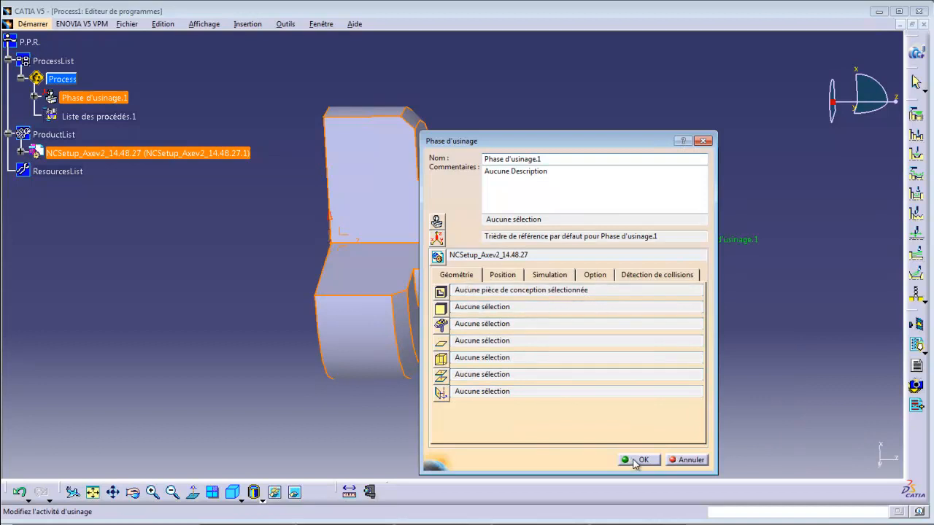
{"action": "left_click", "coordinate": [640, 459]}
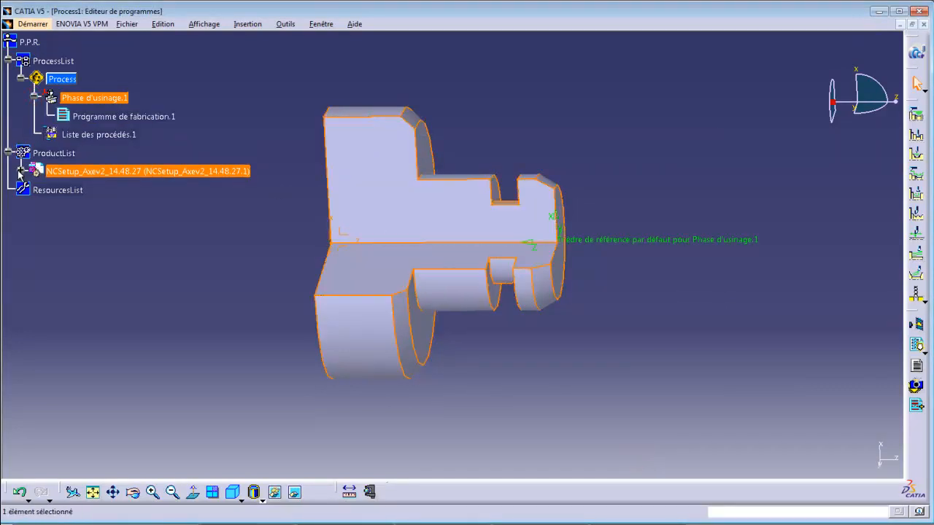
Step: Examine the NCSetup product's structure, with the Axev2 design part and the NCGeometry part stored under it
{"action": "left_click", "coordinate": [21, 171]}
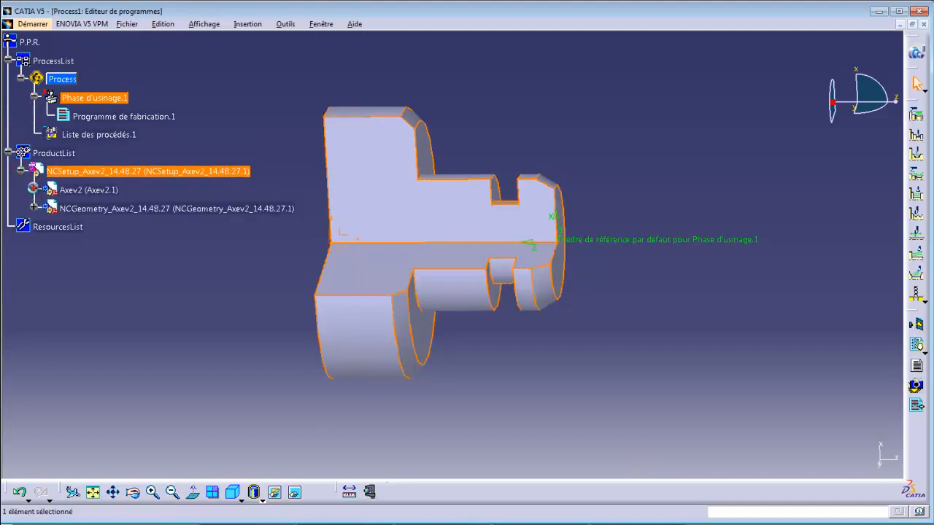
{"action": "left_click", "coordinate": [34, 190]}
{"action": "left_click", "coordinate": [47, 208]}
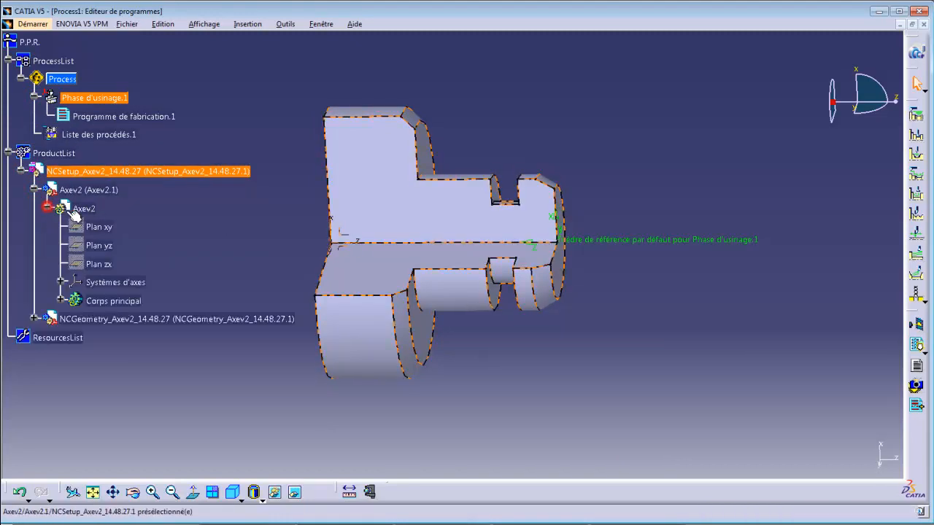
{"action": "left_click", "coordinate": [86, 210]}
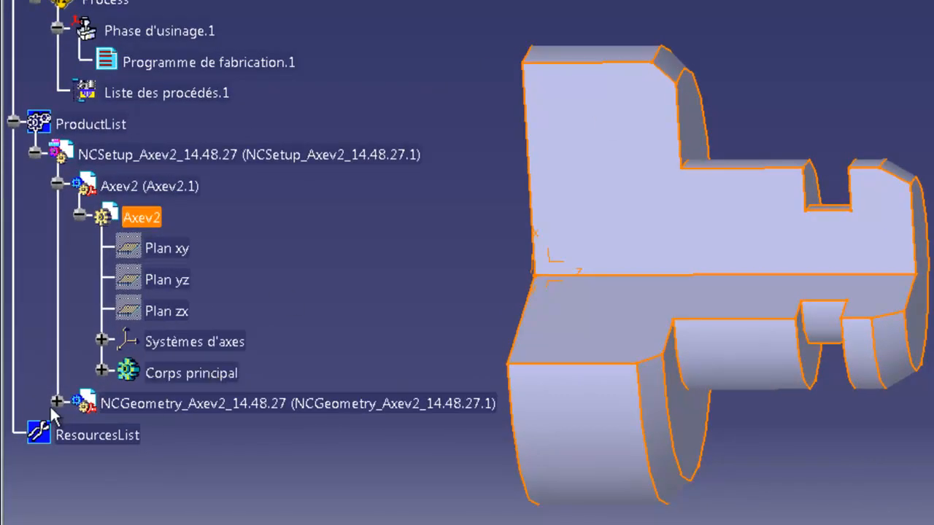
{"action": "left_click", "coordinate": [57, 401]}
{"action": "left_click", "coordinate": [115, 407]}
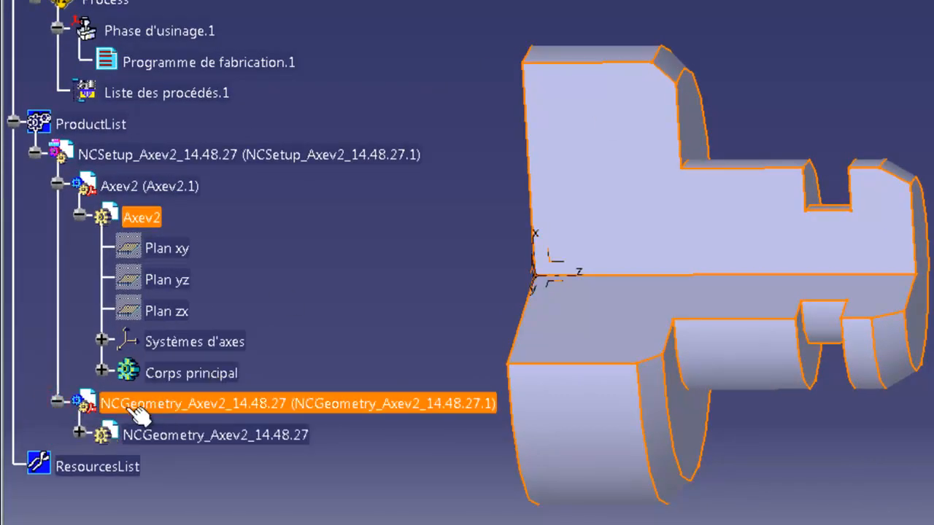
{"action": "left_click", "coordinate": [100, 158]}
{"action": "left_click", "coordinate": [98, 165]}
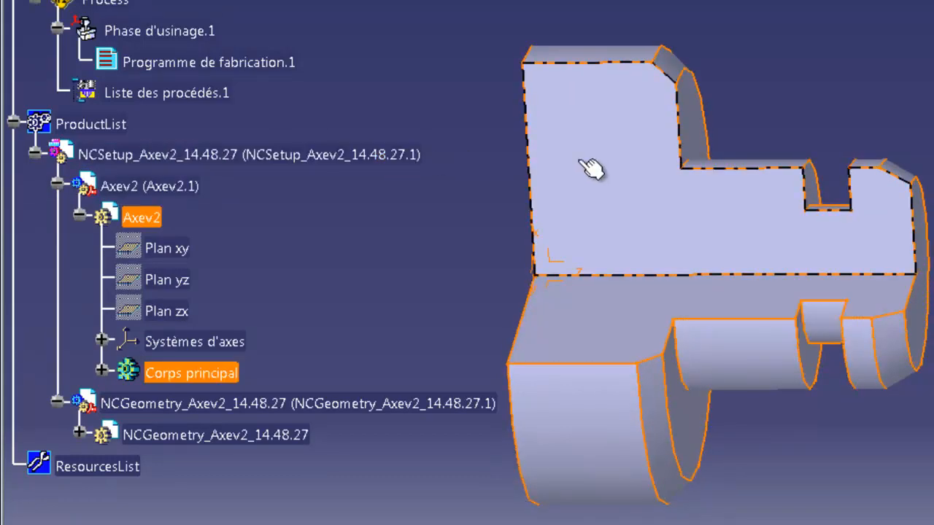
Step: Activate the NCGeometry_Axev2_14.48.27 part for editing through its Corps principal body
{"action": "left_click", "coordinate": [79, 433]}
{"action": "left_click", "coordinate": [197, 411]}
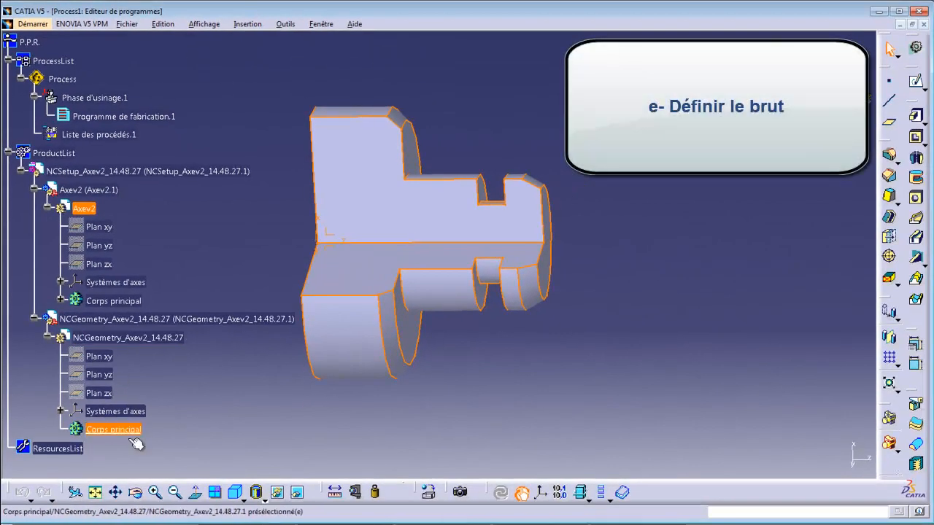
{"action": "double_click", "coordinate": [117, 430]}
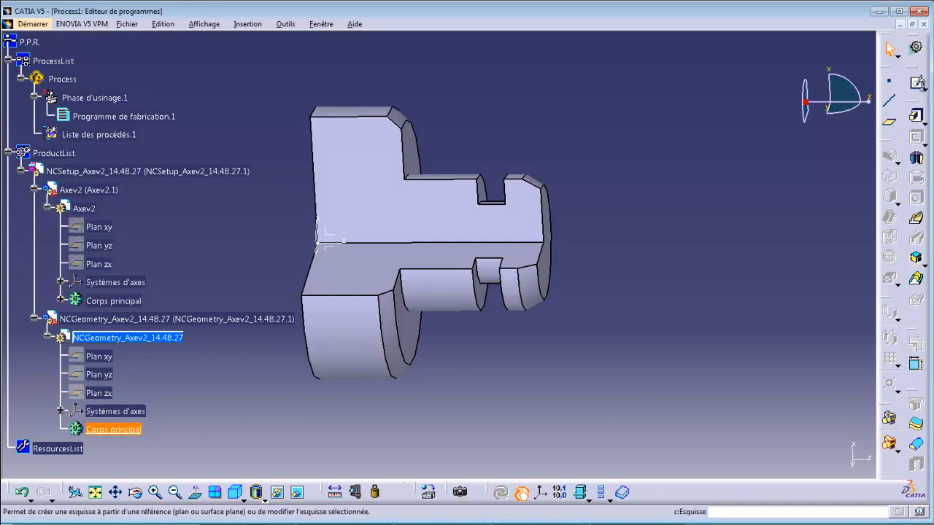
Step: Sketch a circle centred on the origin and slightly larger than the large flange, on the xy plane at the flange's end face
{"action": "left_click", "coordinate": [921, 85]}
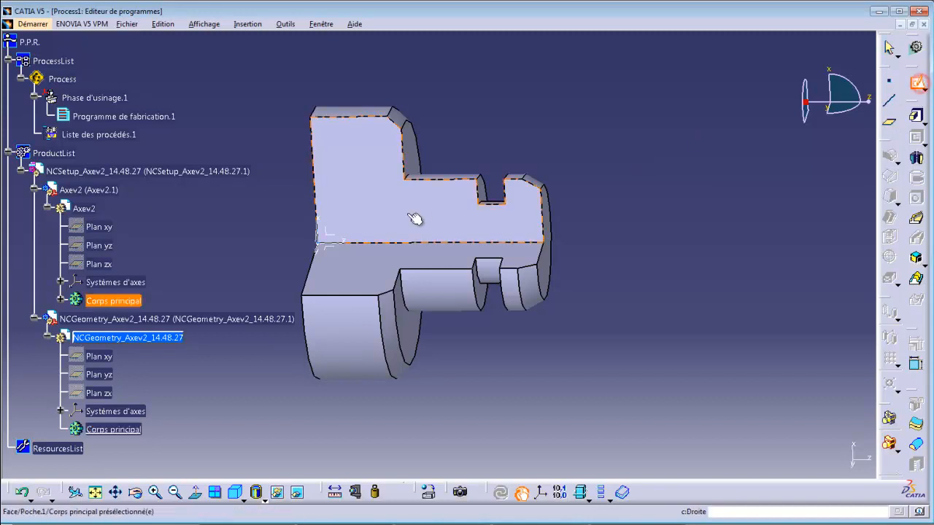
{"action": "left_click", "coordinate": [321, 242]}
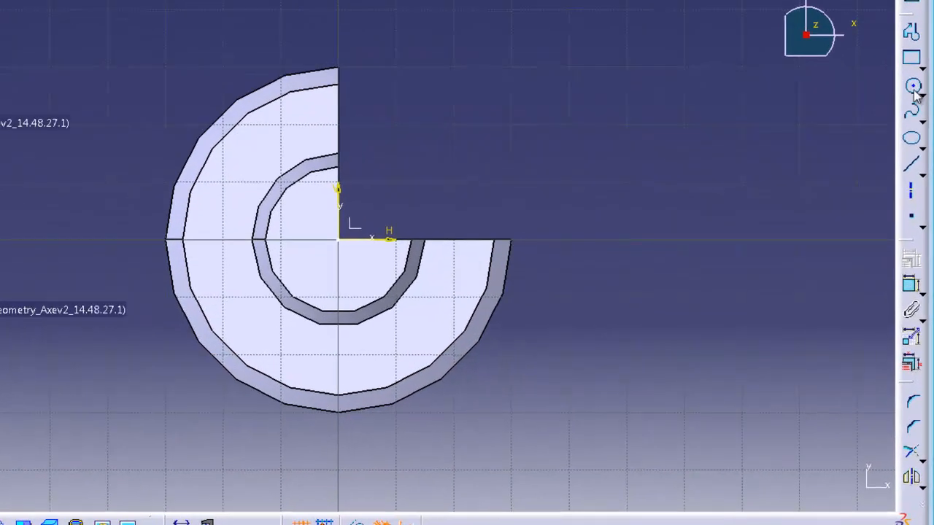
{"action": "left_click", "coordinate": [916, 137]}
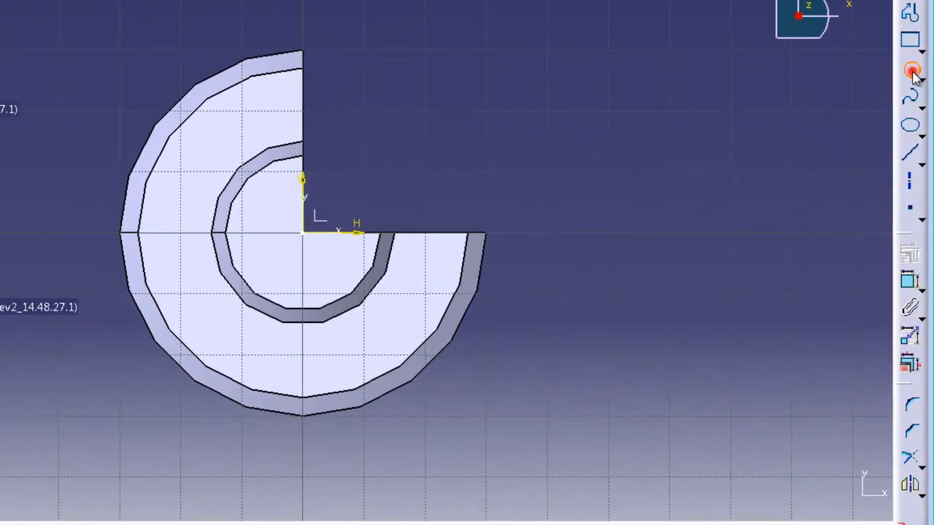
{"action": "left_click", "coordinate": [304, 233]}
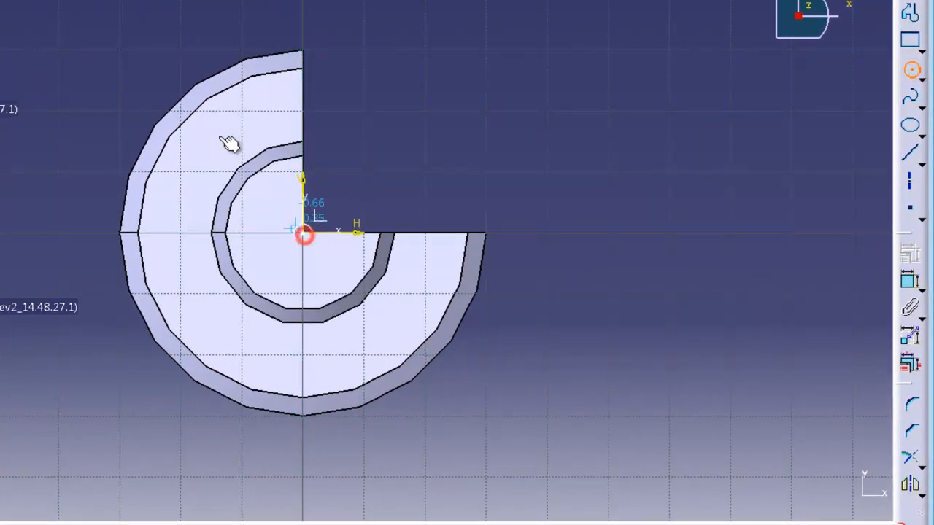
{"action": "left_click", "coordinate": [192, 65]}
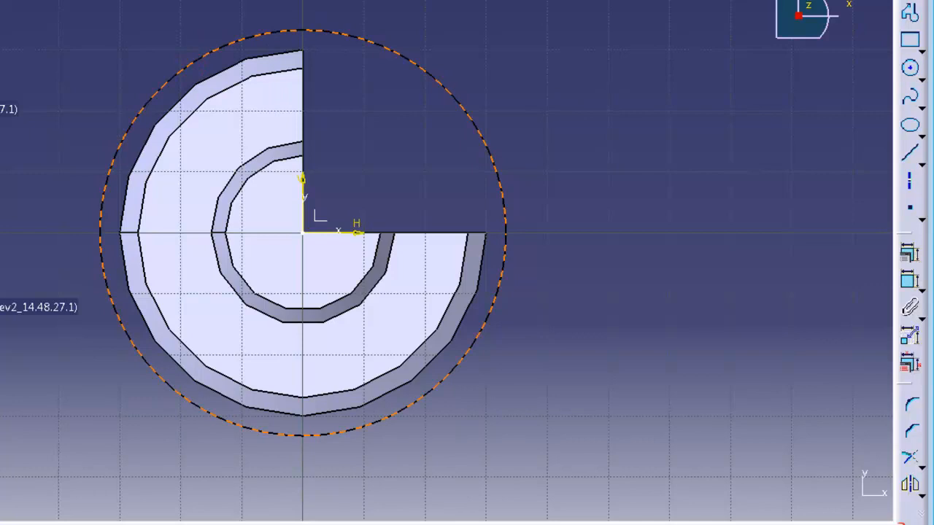
{"action": "left_click", "coordinate": [911, 10]}
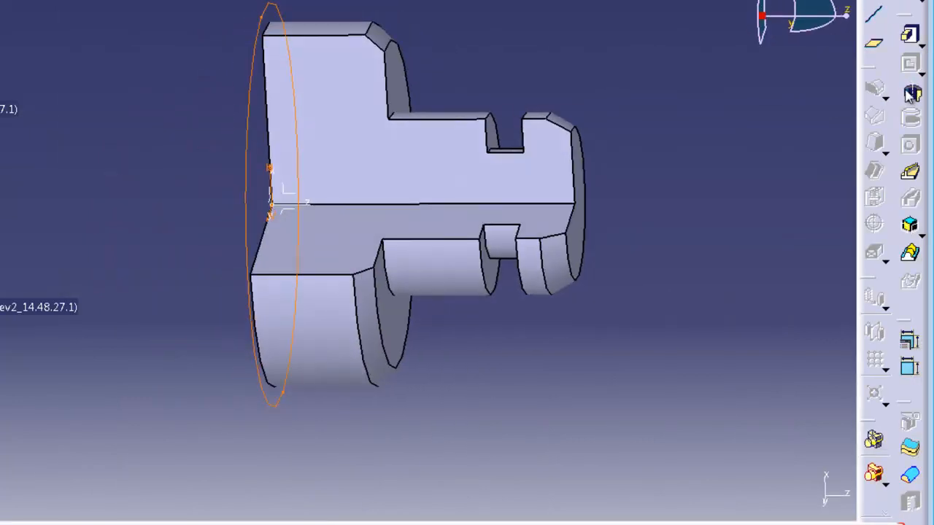
Step: Extrude the circle 25 mm for the first limit and 25 mm for the second limit to form the stock cylinder
{"action": "left_click", "coordinate": [912, 38]}
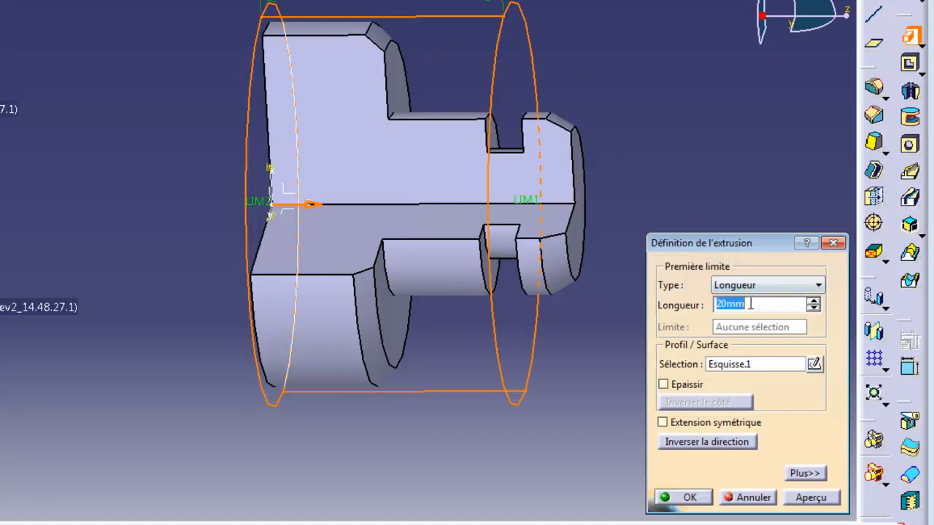
{"action": "type", "text": "25"}
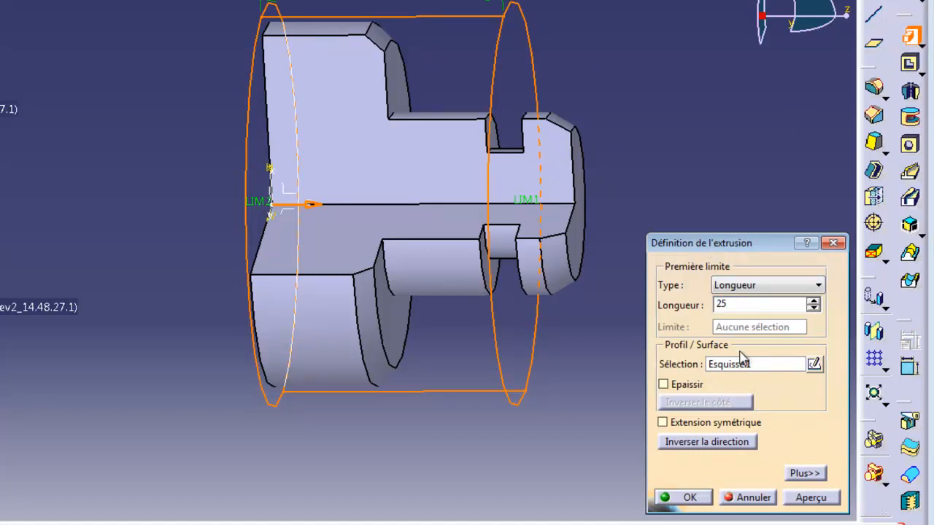
{"action": "left_click", "coordinate": [806, 473]}
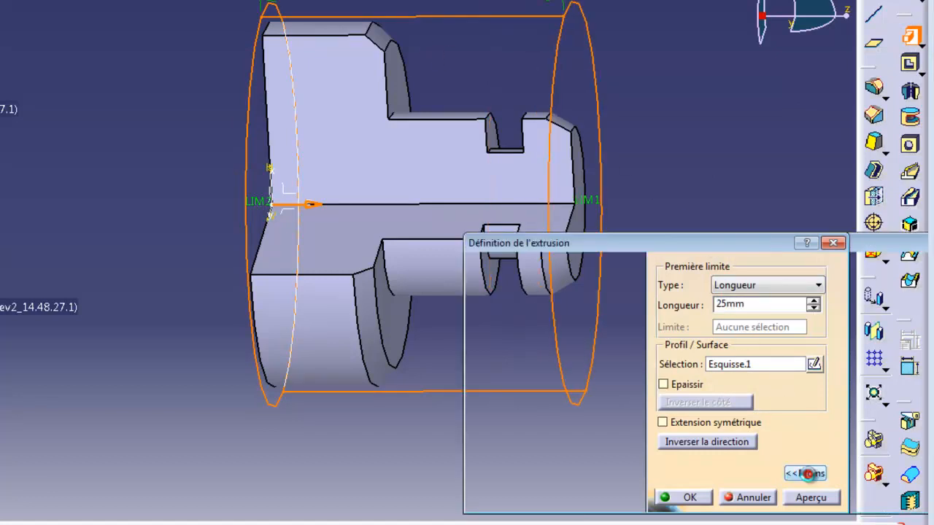
{"action": "left_click_drag", "start_coordinate": [699, 242], "coordinate": [535, 260]}
{"action": "left_click", "coordinate": [637, 318]}
{"action": "double_click", "coordinate": [645, 317]}
{"action": "type", "text": "25mm"}
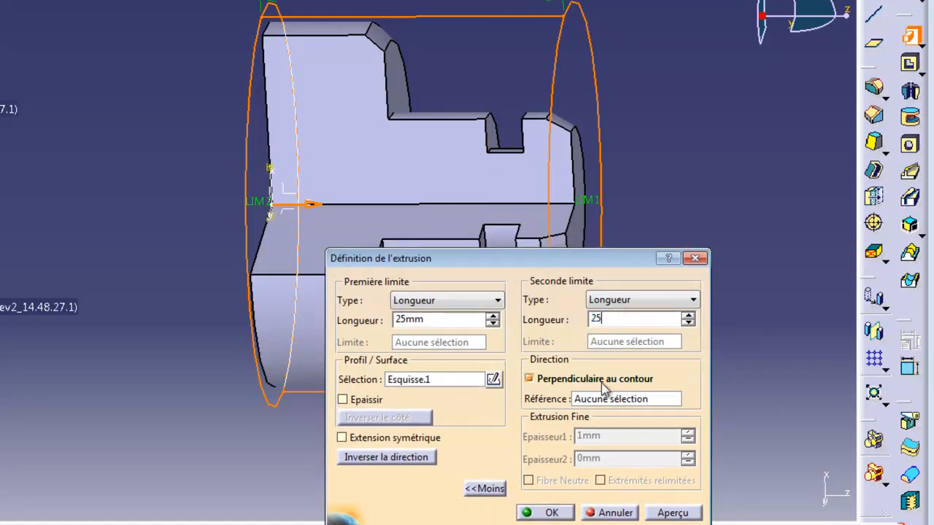
{"action": "left_click", "coordinate": [673, 514]}
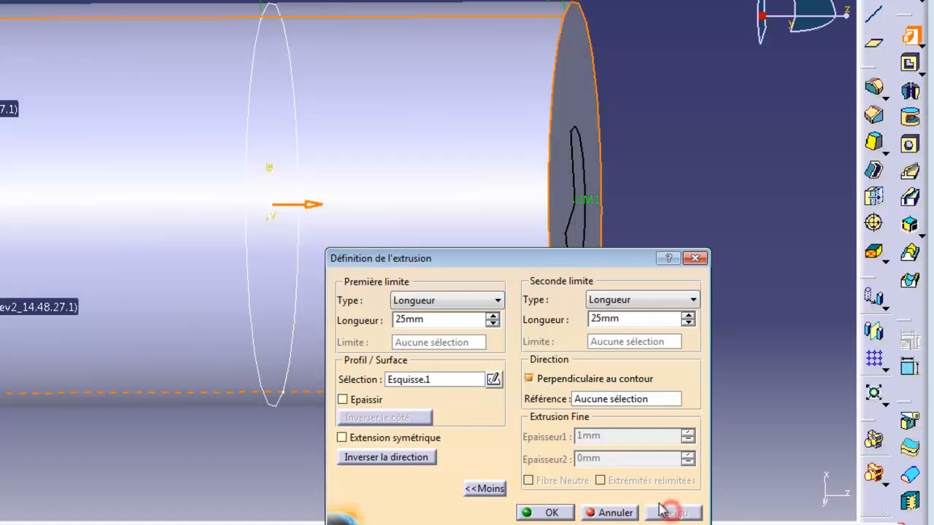
{"action": "left_click", "coordinate": [549, 514]}
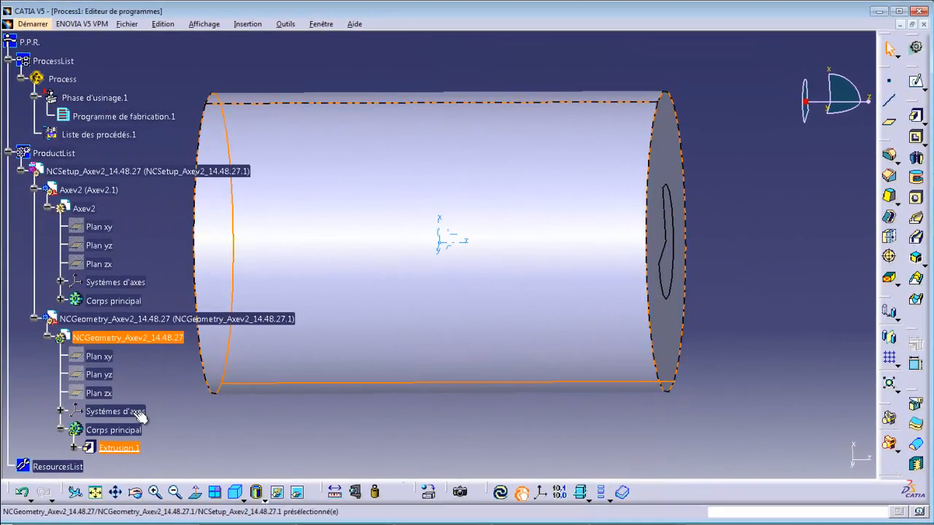
Step: Set the NCGeometry part's Corps principal to a white fill colour with transparency 255
{"action": "right_click", "coordinate": [119, 432]}
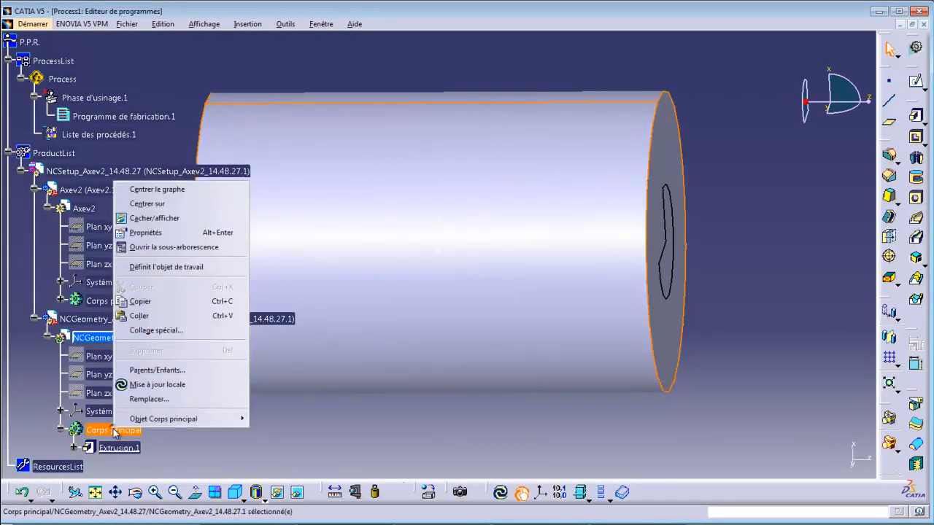
{"action": "left_click", "coordinate": [197, 232]}
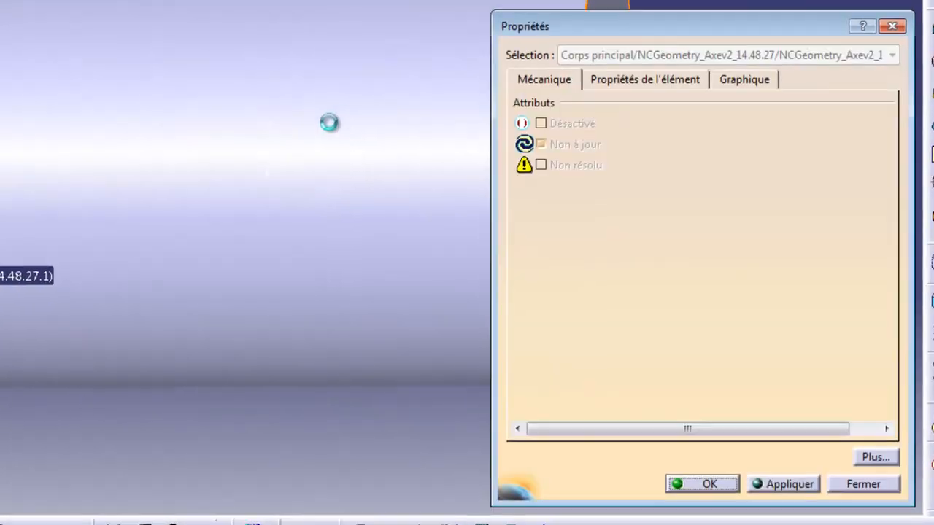
{"action": "left_click", "coordinate": [734, 78]}
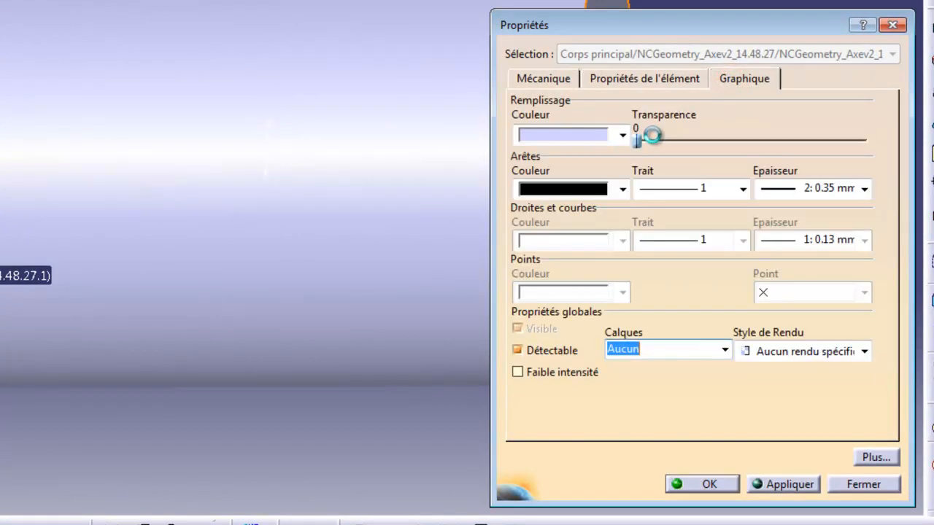
{"action": "left_click_drag", "start_coordinate": [639, 139], "coordinate": [895, 121]}
{"action": "left_click", "coordinate": [622, 135]}
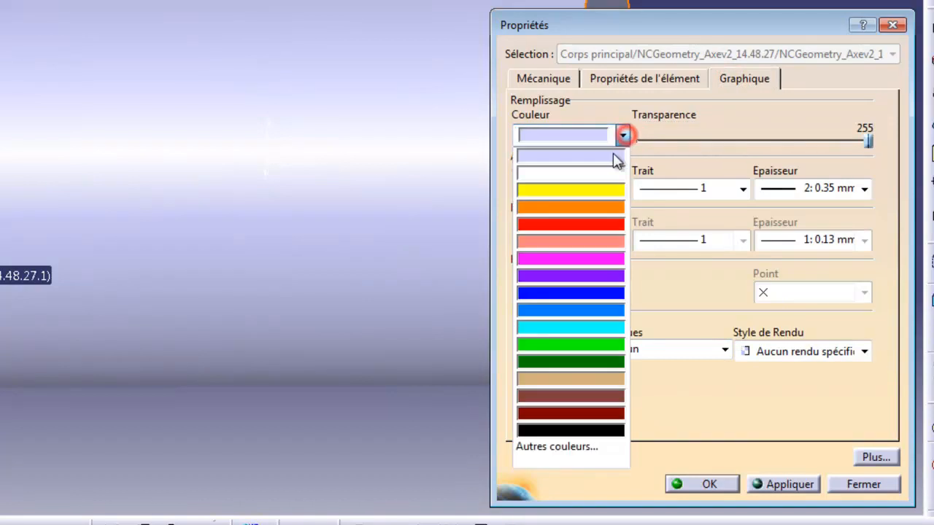
{"action": "left_click", "coordinate": [590, 169]}
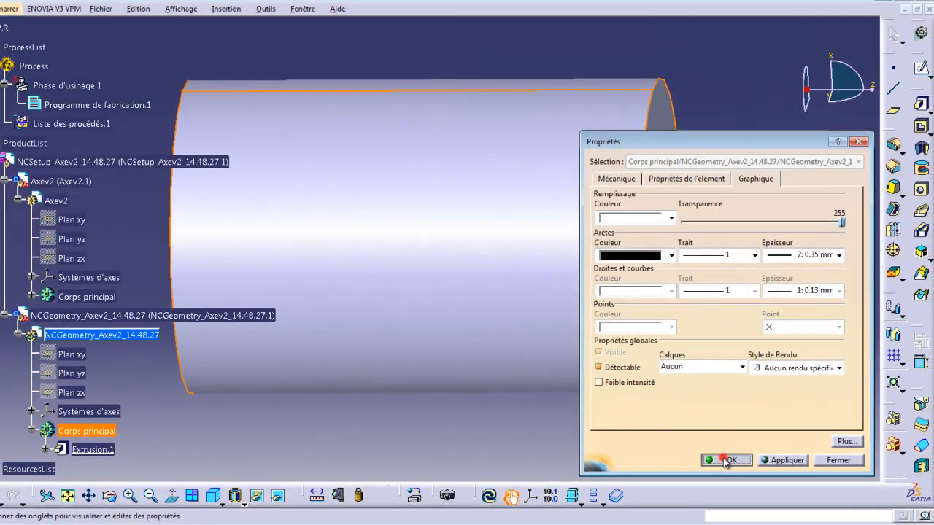
{"action": "left_click", "coordinate": [704, 476]}
{"action": "middle_click_drag", "start_coordinate": [576, 321], "coordinate": [522, 297]}
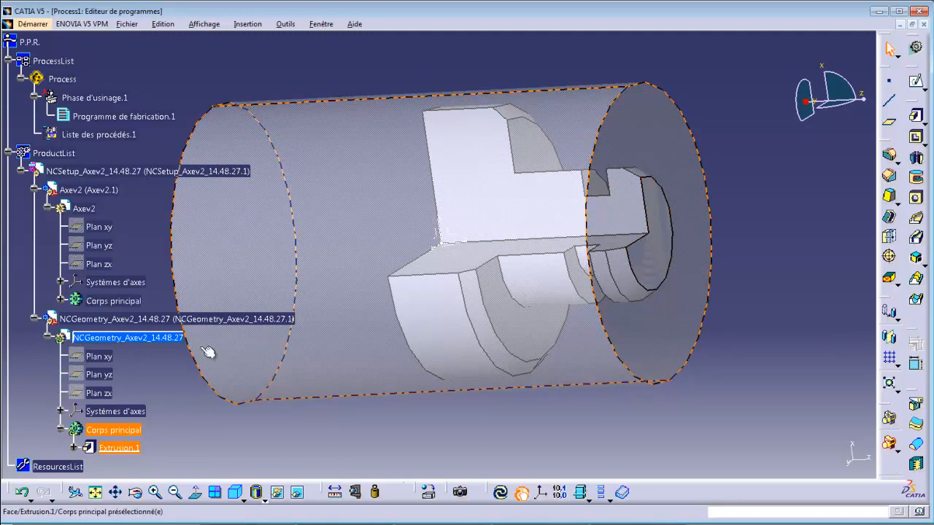
Step: Lengthen the stock extrusion's first limit slightly so that the stock extends past the shaft's end face
{"action": "left_click", "coordinate": [108, 446]}
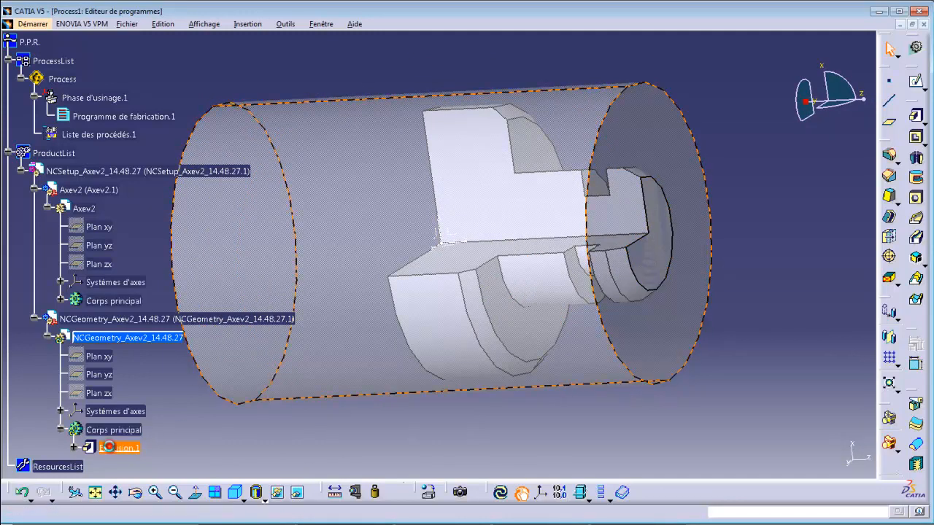
{"action": "double_click", "coordinate": [108, 447]}
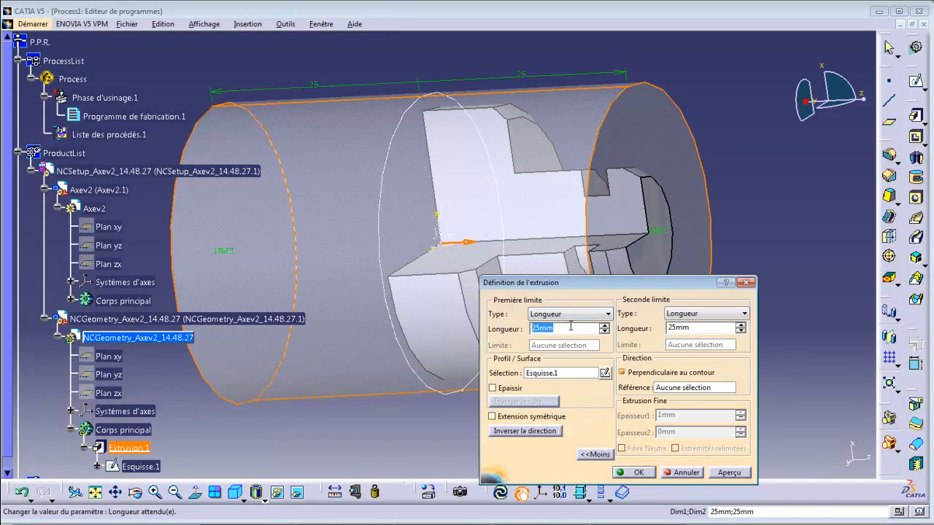
{"action": "key", "text": "Return"}
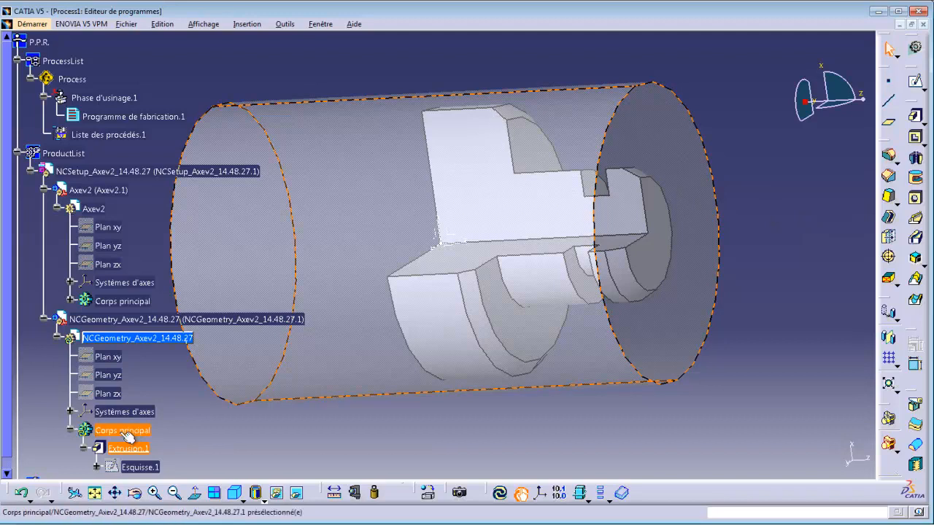
Step: Constrain the circle in the stock extrusion's sketch to a diameter of 34 mm and update the part
{"action": "double_click", "coordinate": [140, 467]}
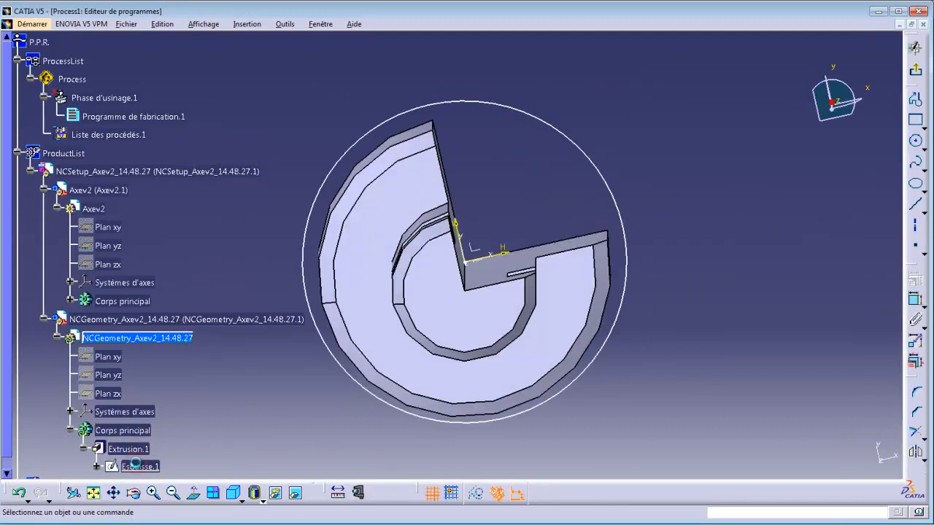
{"action": "left_click", "coordinate": [574, 156]}
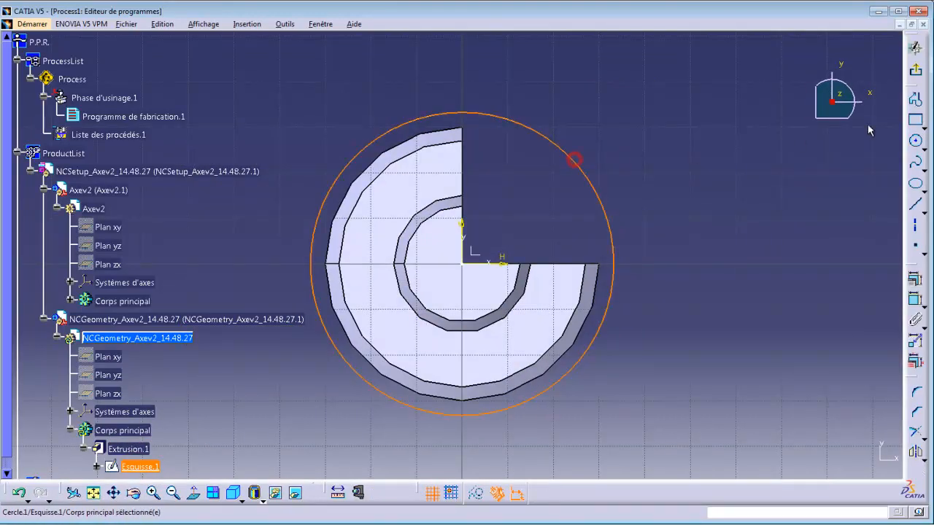
{"action": "left_click", "coordinate": [915, 298]}
{"action": "left_click", "coordinate": [640, 164]}
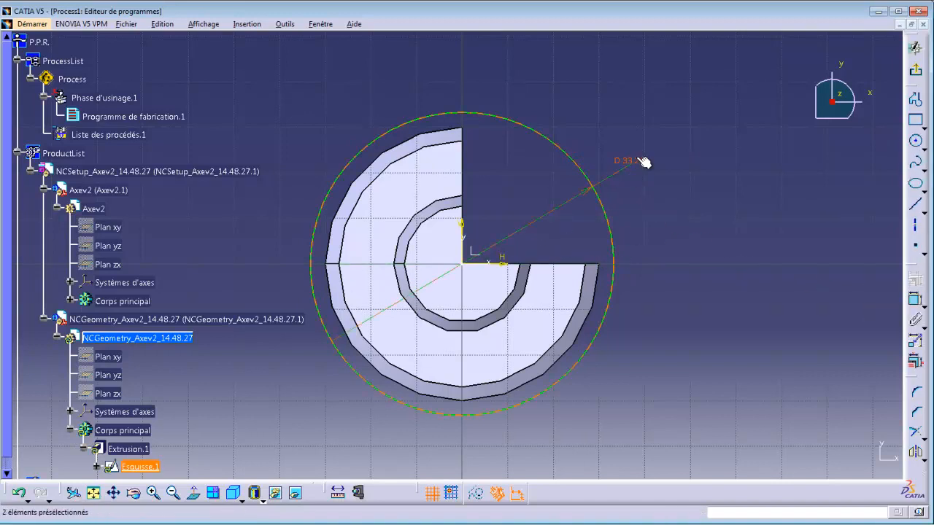
{"action": "double_click", "coordinate": [636, 159]}
{"action": "type", "text": "3"}
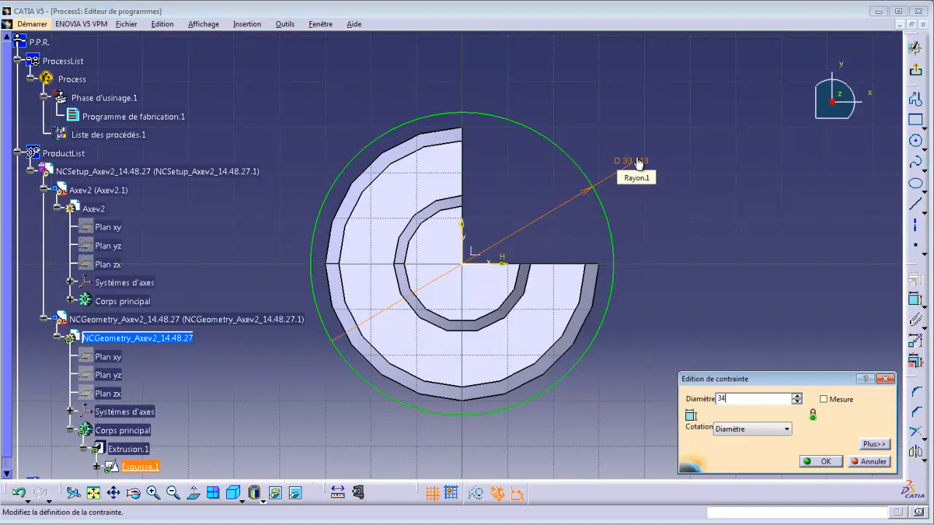
{"action": "type", "text": "4"}
{"action": "key", "text": "Return"}
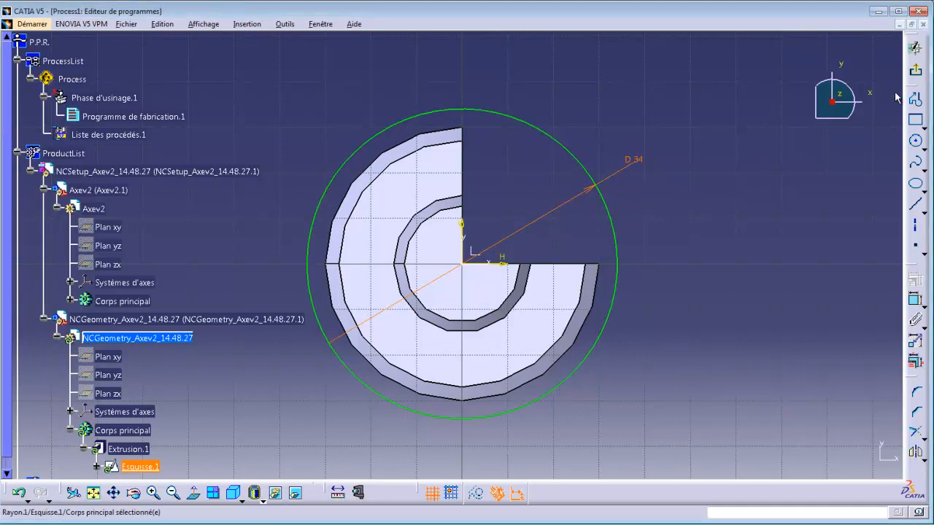
{"action": "left_click", "coordinate": [915, 69]}
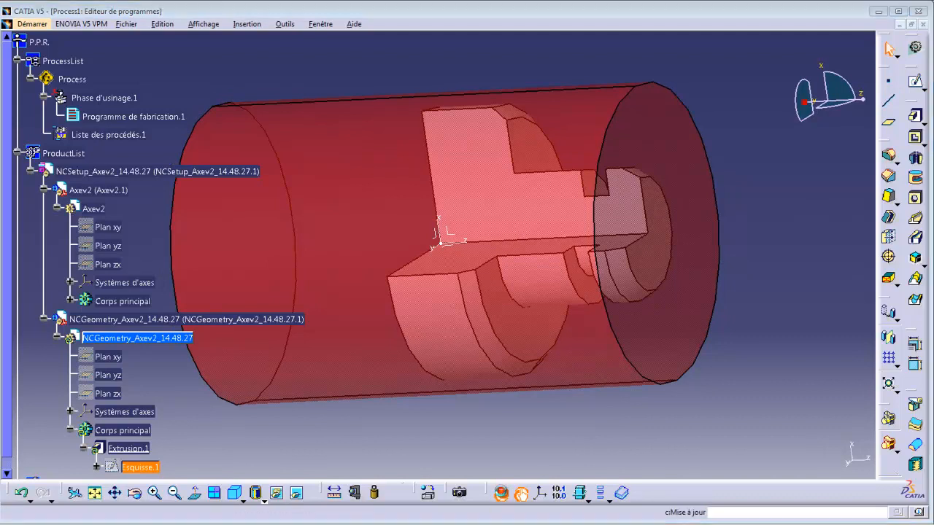
{"action": "left_click", "coordinate": [502, 494]}
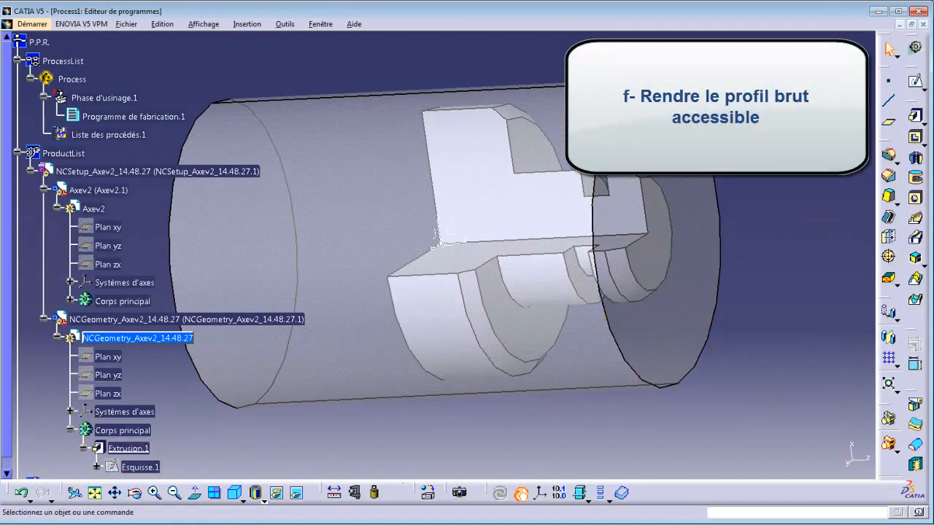
Step: Sketch a rectangle about 25.5 by 24.7 mm on the stock's end face, with one corner at the origin, over the shaft's cut-out quarter
{"action": "left_click", "coordinate": [655, 186]}
{"action": "left_click", "coordinate": [915, 81]}
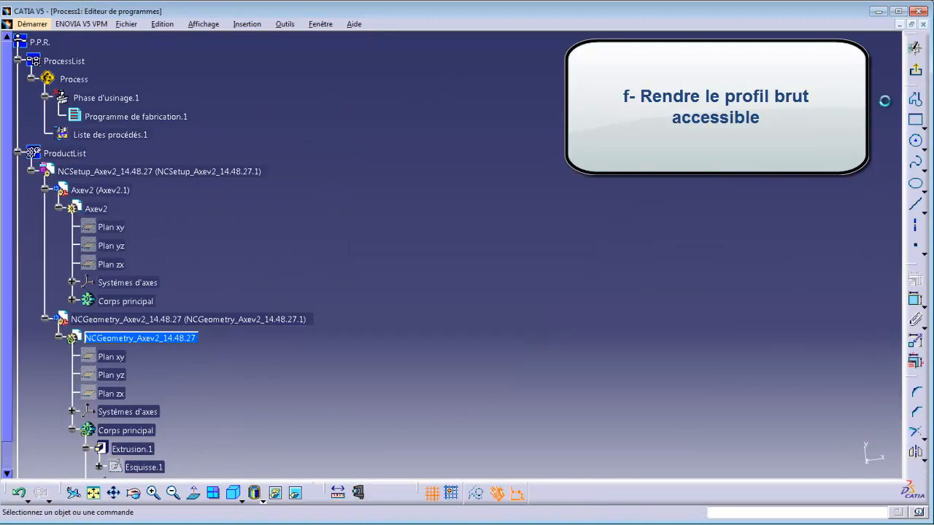
{"action": "left_click", "coordinate": [94, 495]}
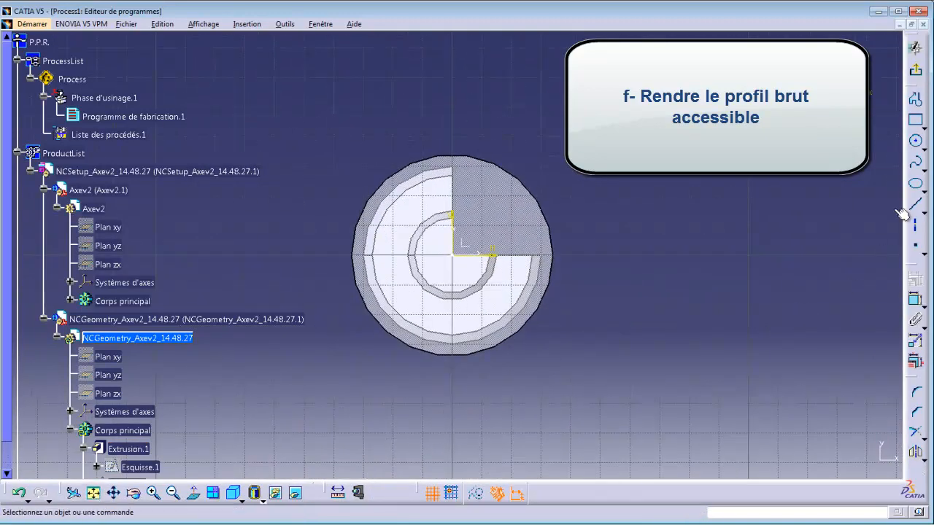
{"action": "left_click", "coordinate": [916, 123]}
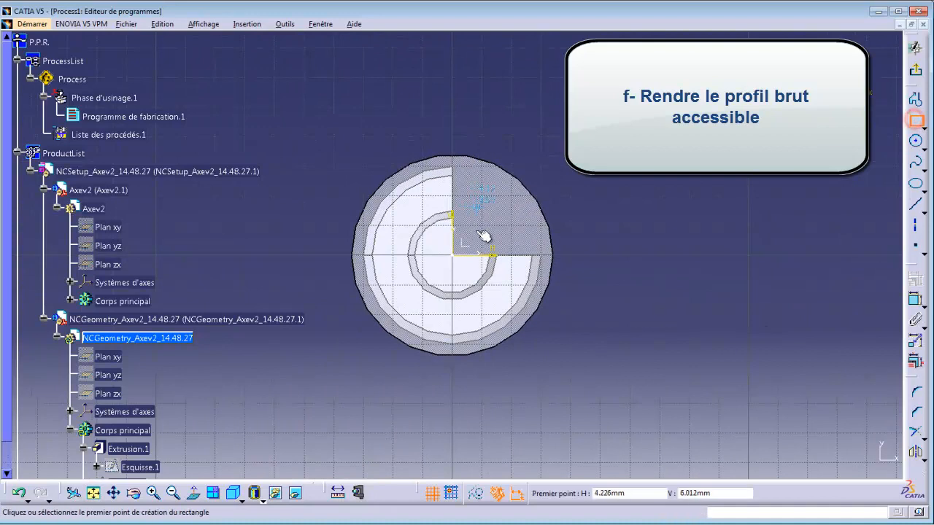
{"action": "left_click", "coordinate": [453, 255]}
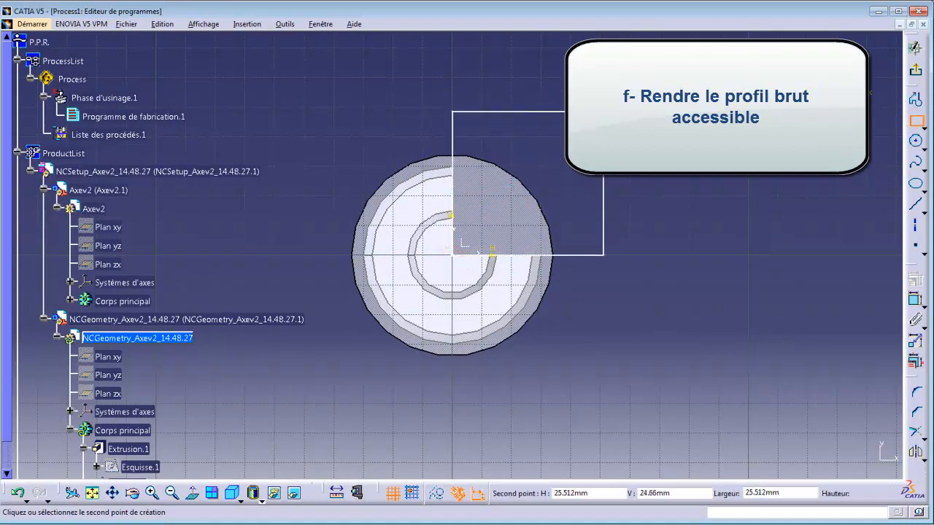
{"action": "left_click", "coordinate": [603, 108]}
{"action": "left_click", "coordinate": [914, 73]}
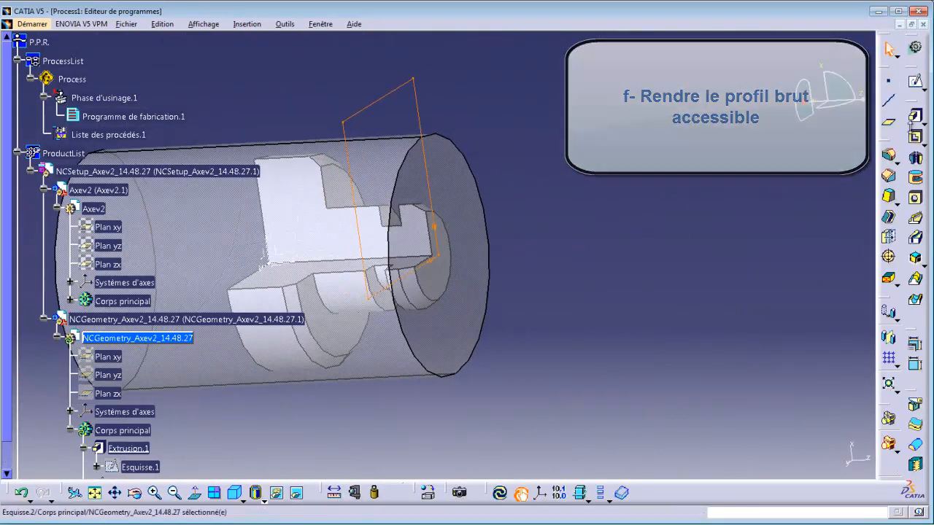
Step: Cut the rectangle through the stock as a pocket with the Jusqu'au dernier limit
{"action": "left_click", "coordinate": [914, 138]}
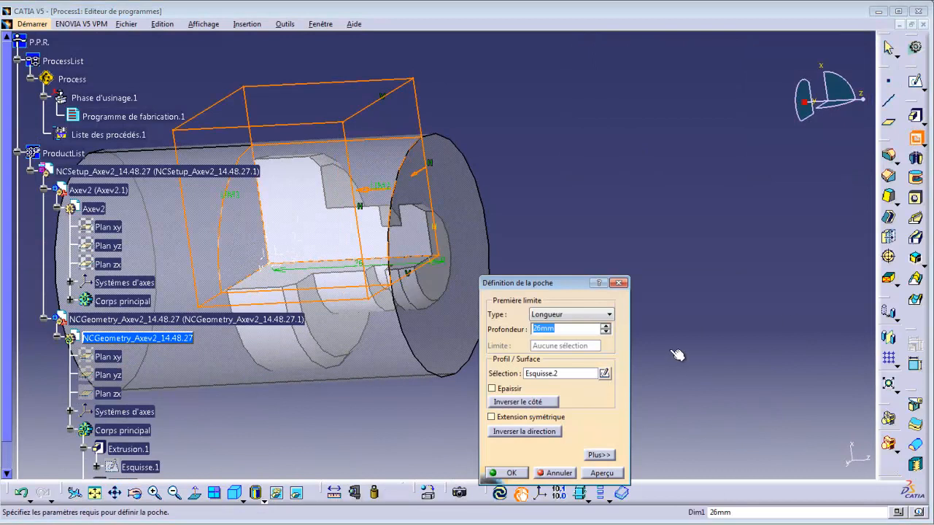
{"action": "left_click", "coordinate": [610, 315]}
{"action": "left_click", "coordinate": [595, 343]}
{"action": "left_click", "coordinate": [595, 473]}
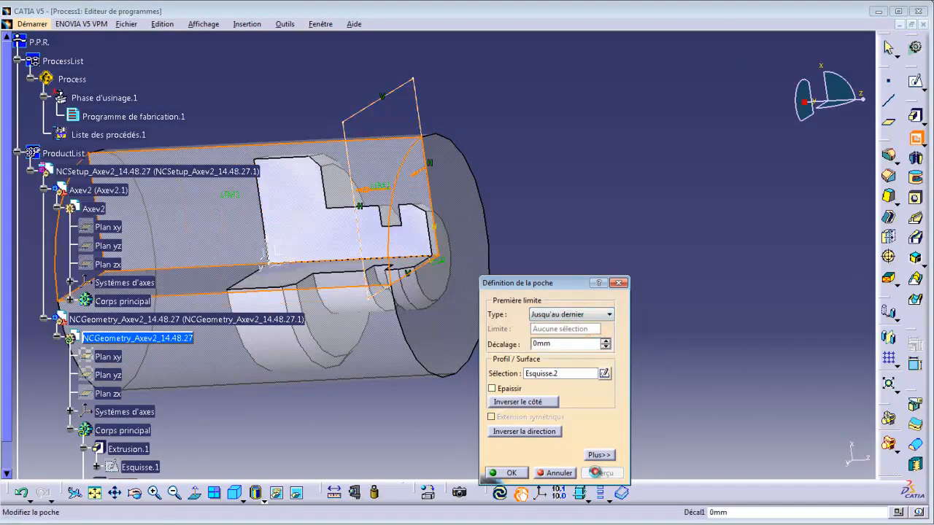
{"action": "left_click", "coordinate": [508, 473]}
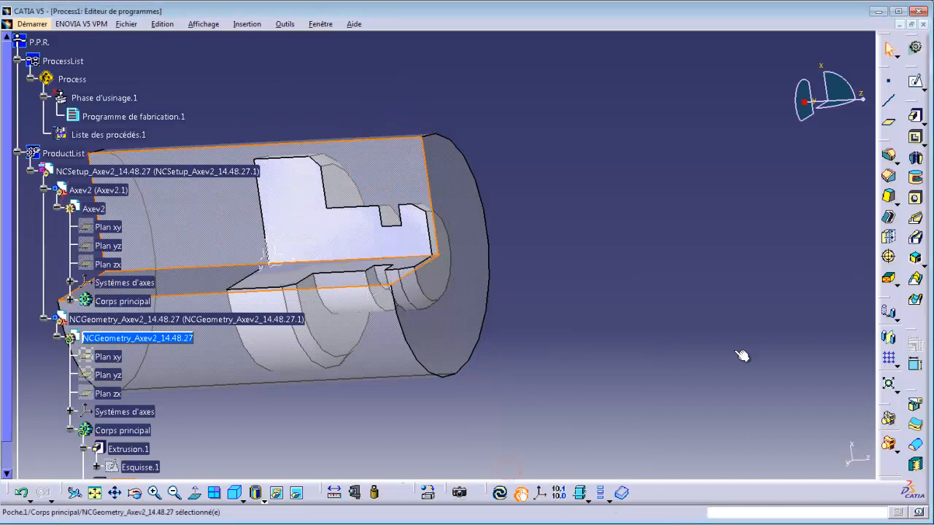
{"action": "left_click", "coordinate": [95, 494]}
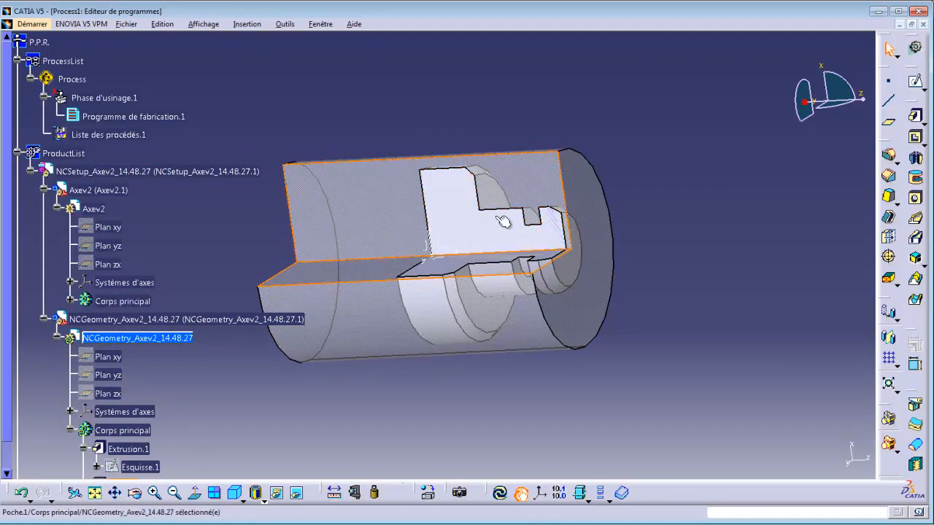
Step: Activate the Process and open the default reference axis system definition of Phase d'usinage.1
{"action": "left_click", "coordinate": [553, 217]}
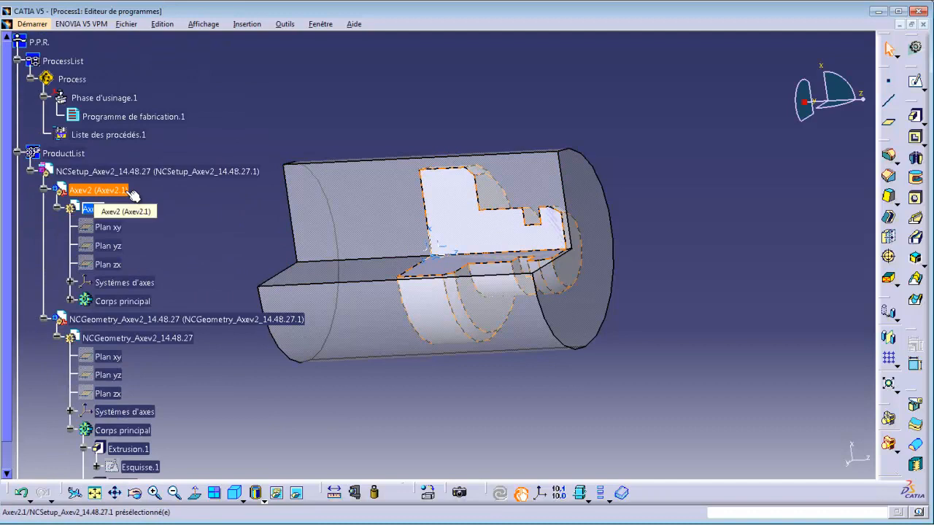
{"action": "double_click", "coordinate": [91, 100]}
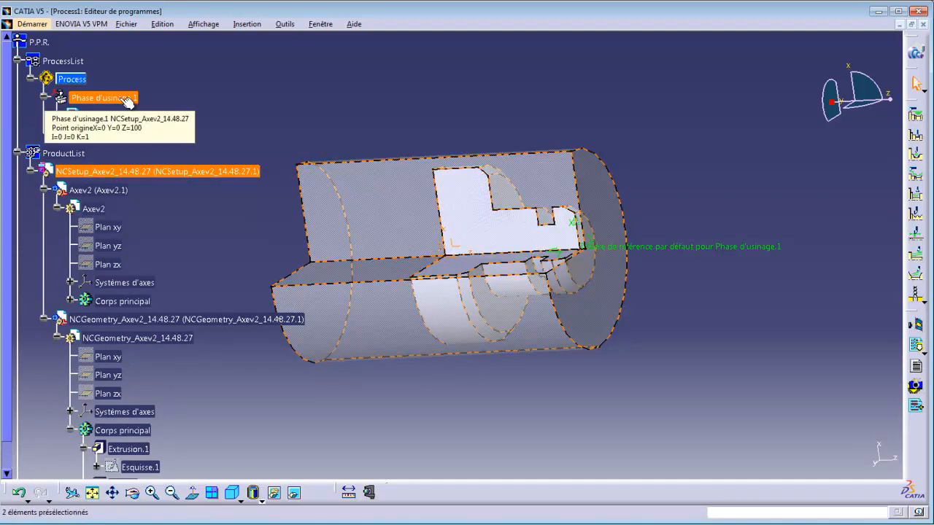
{"action": "double_click", "coordinate": [124, 98]}
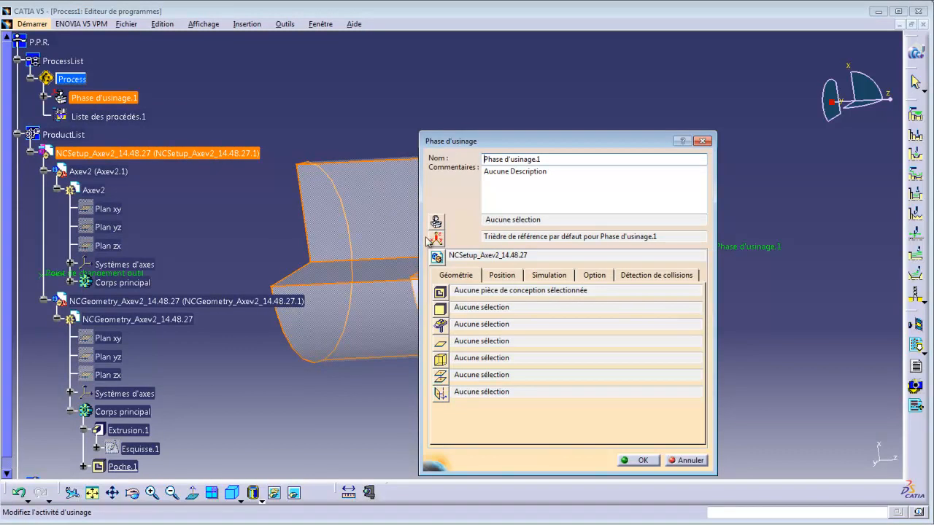
{"action": "left_click_drag", "start_coordinate": [497, 143], "coordinate": [776, 69]}
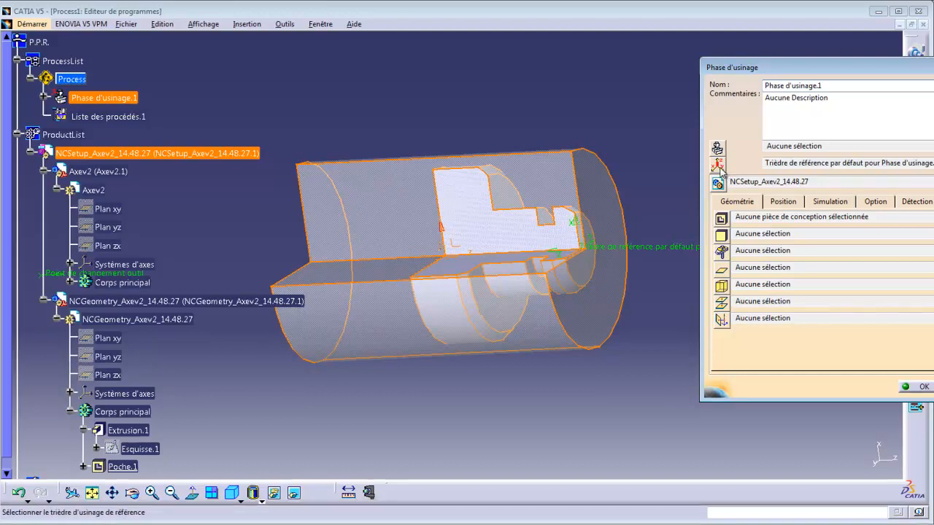
{"action": "left_click", "coordinate": [626, 247]}
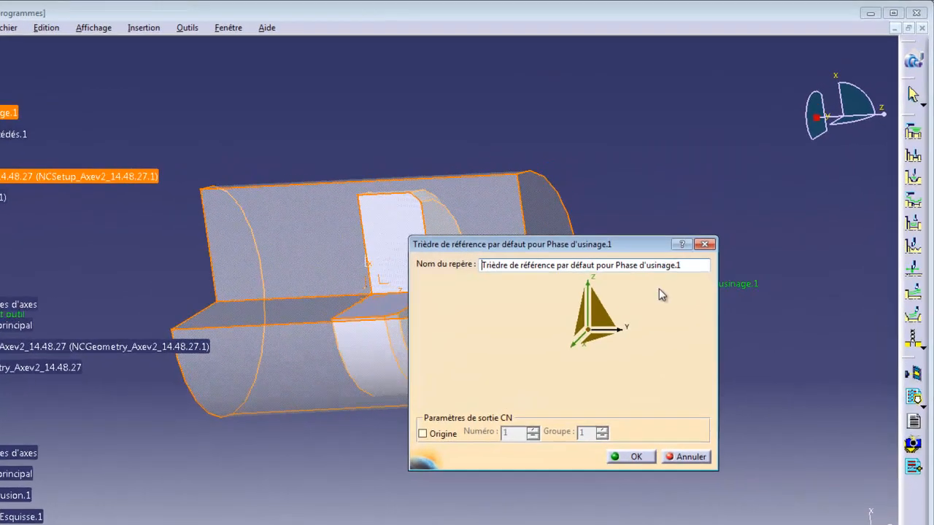
{"action": "left_click_drag", "start_coordinate": [525, 245], "coordinate": [732, 134]}
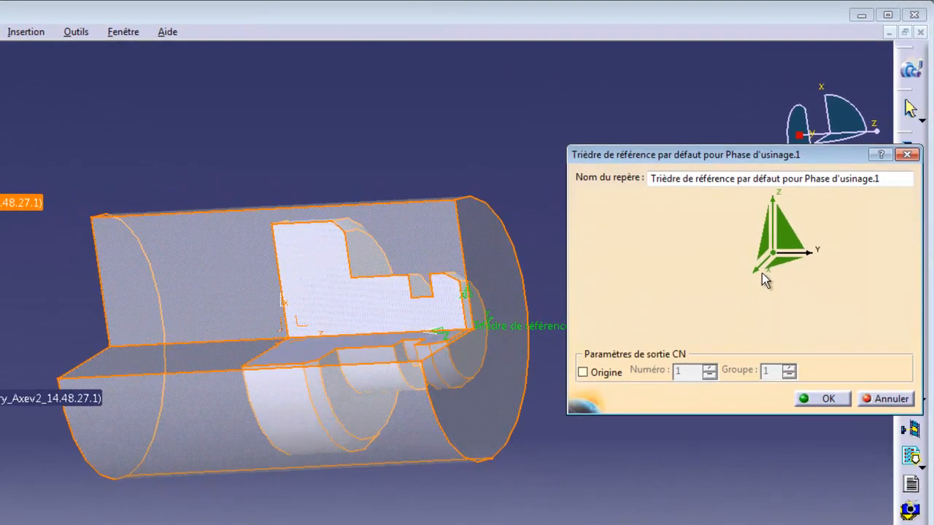
Step: Try to pick the centre of the shaft's end face as the origin of the reference axis system
{"action": "left_click_drag", "start_coordinate": [772, 252], "coordinate": [489, 315]}
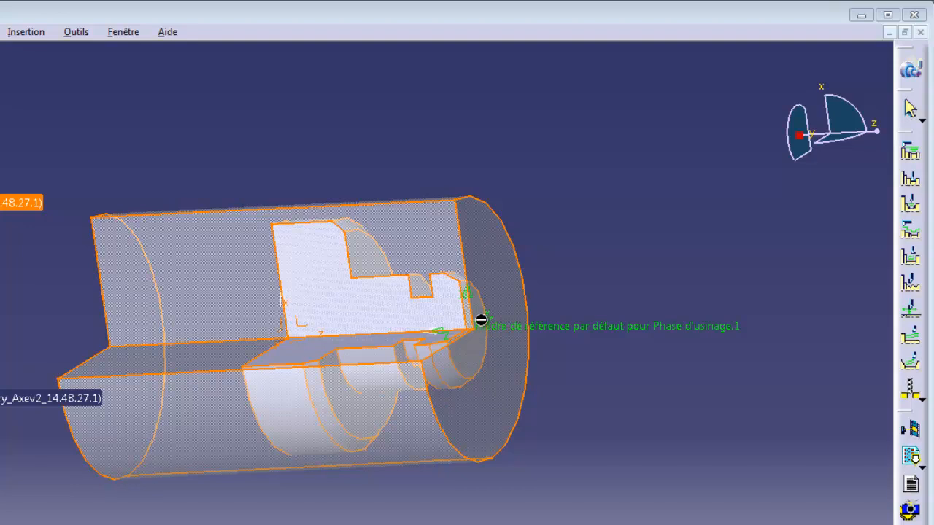
{"action": "left_click", "coordinate": [532, 392]}
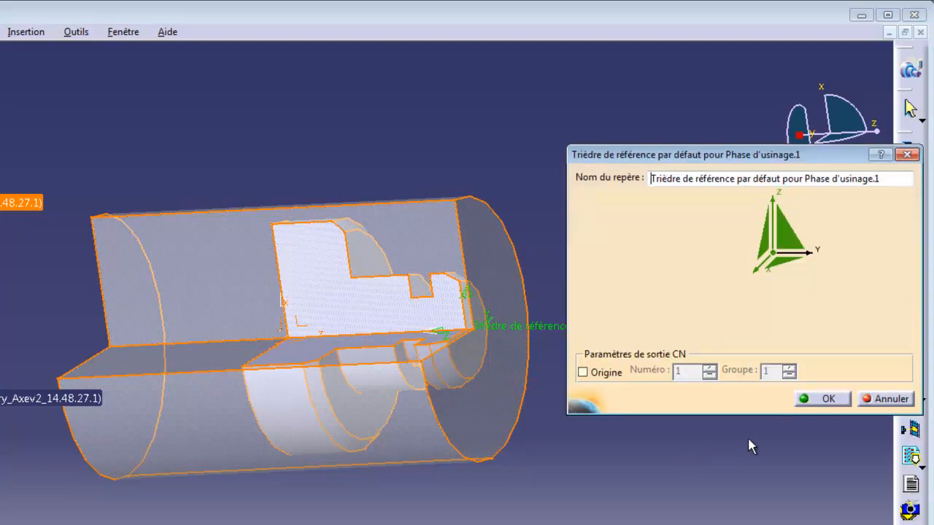
Step: Hide the NCGeometry_Axev2_14.48.27 stock and show it again while defining the Z direction, then accept that direction
{"action": "left_click", "coordinate": [774, 254]}
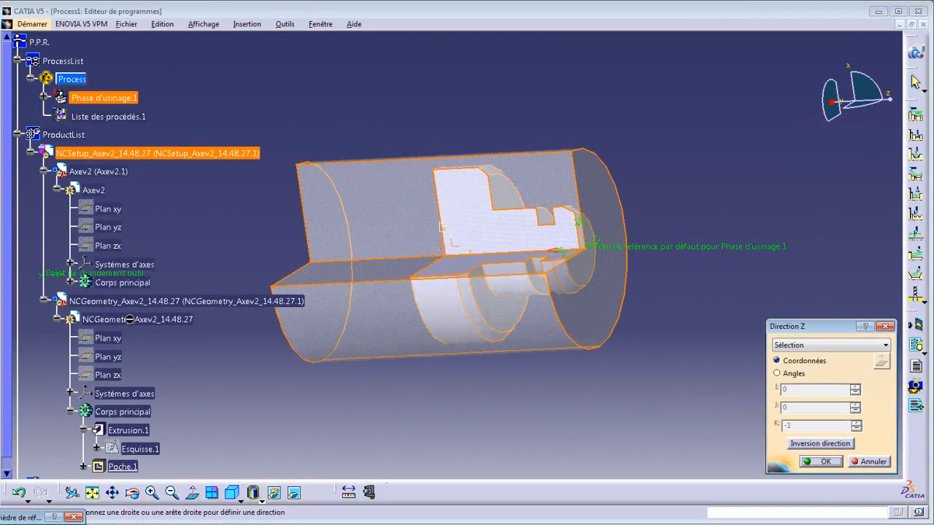
{"action": "right_click", "coordinate": [128, 319]}
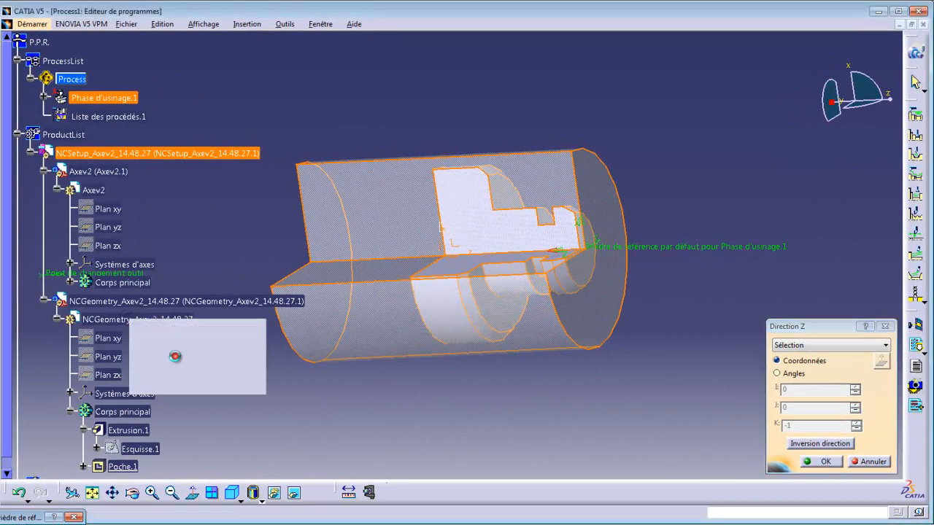
{"action": "left_click", "coordinate": [177, 356]}
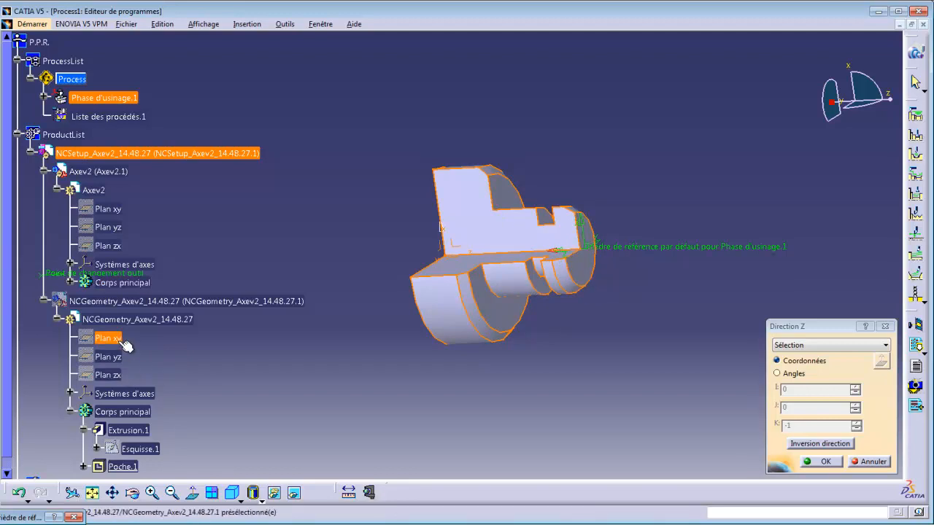
{"action": "right_click", "coordinate": [135, 303]}
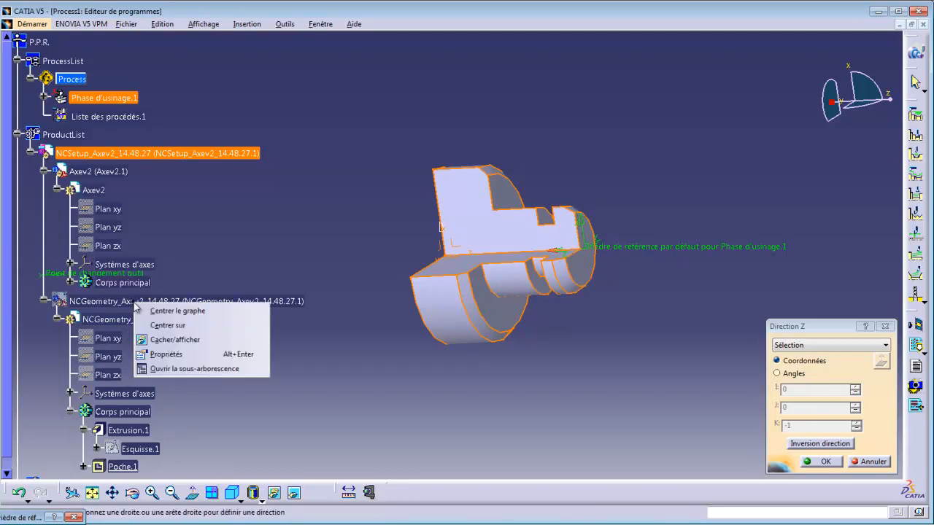
{"action": "left_click", "coordinate": [168, 340]}
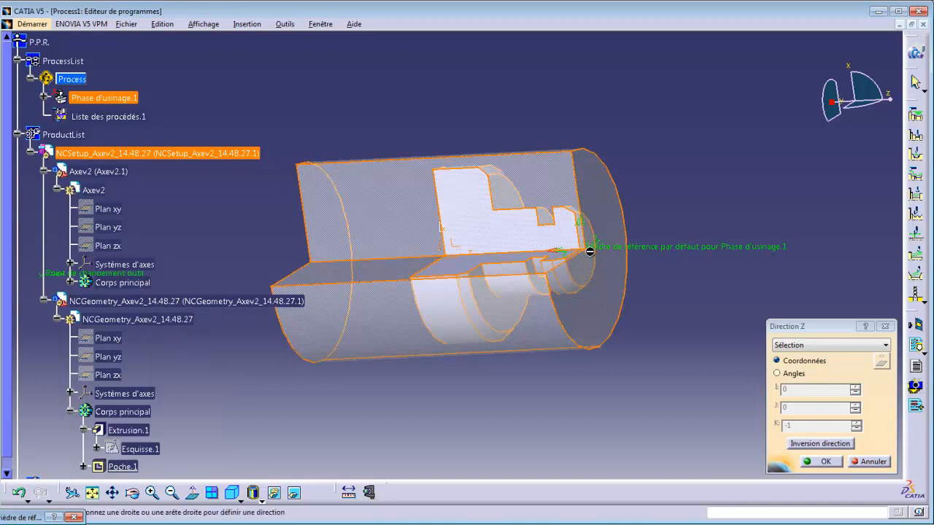
{"action": "left_click", "coordinate": [825, 463]}
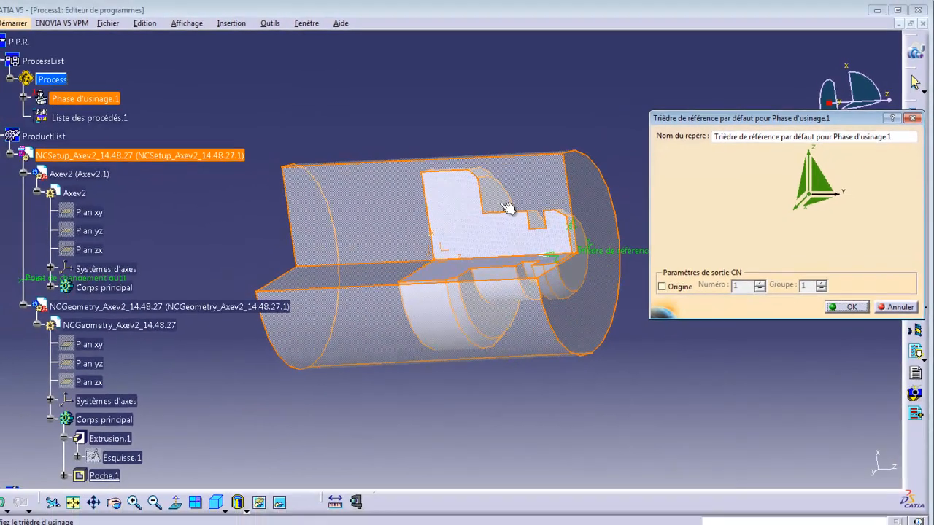
Step: Reverse the Z direction of the reference axis system along the shaft's axis and accept the axis system definition
{"action": "middle_click_drag", "start_coordinate": [509, 208], "coordinate": [564, 237]}
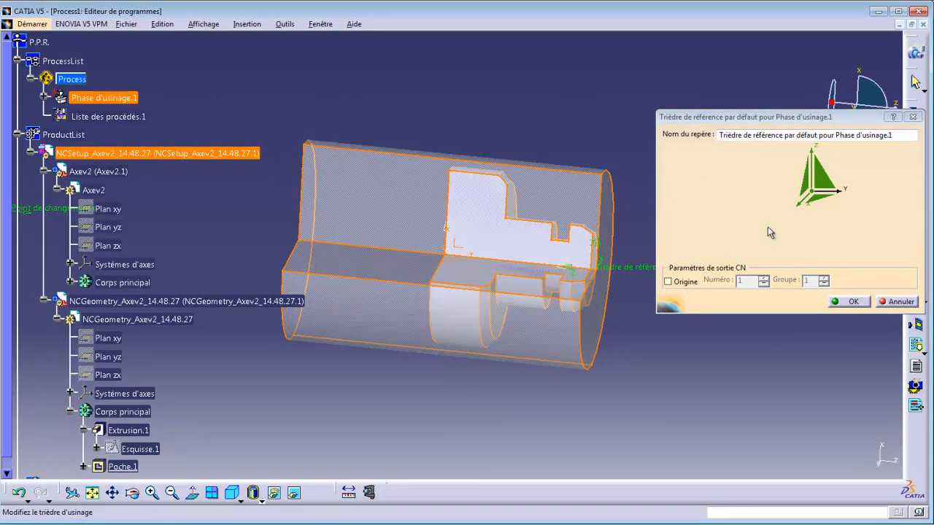
{"action": "left_click", "coordinate": [814, 180]}
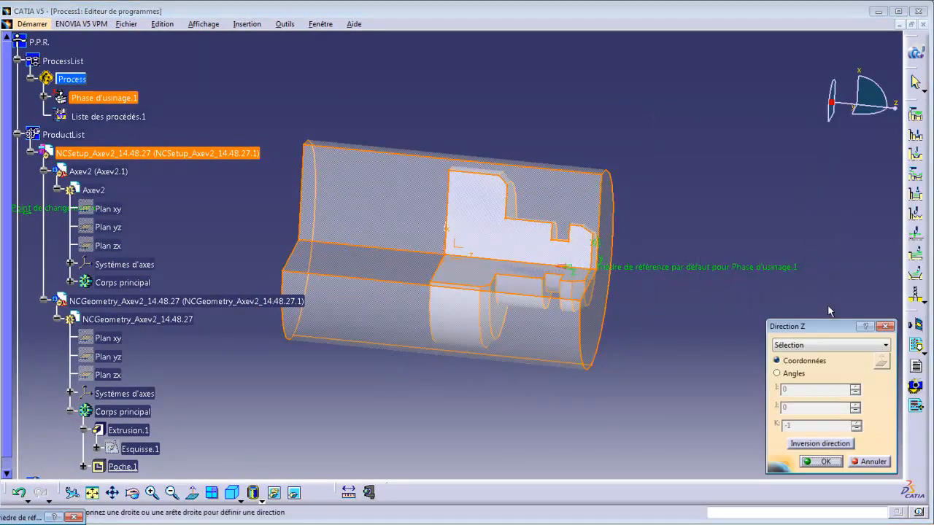
{"action": "left_click", "coordinate": [824, 444]}
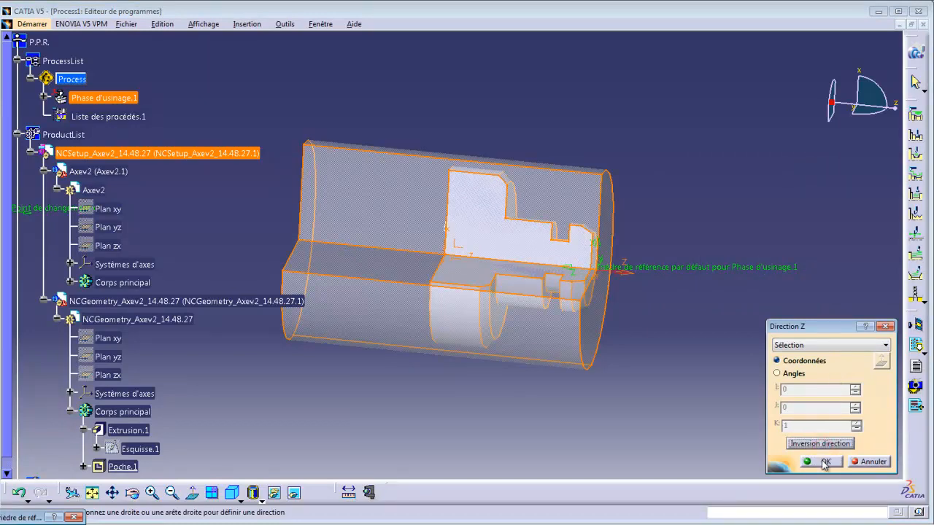
{"action": "left_click", "coordinate": [824, 463]}
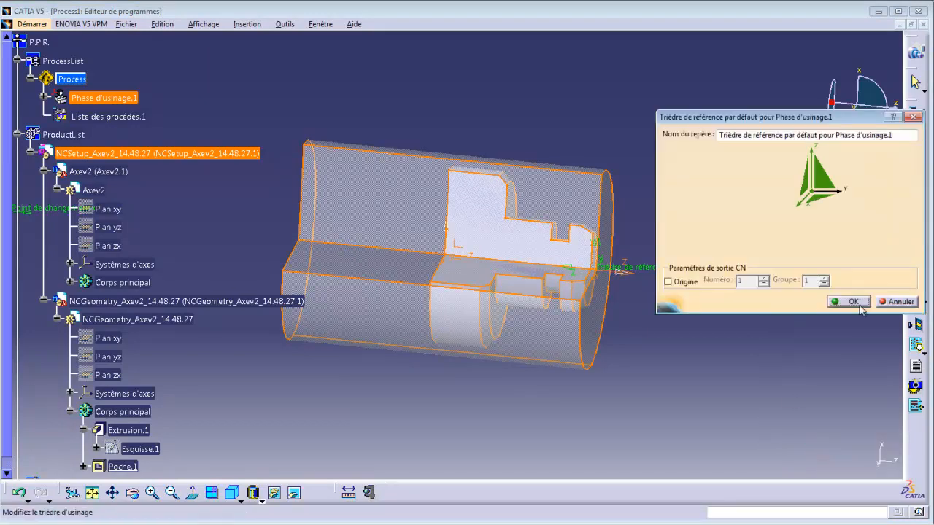
{"action": "left_click", "coordinate": [852, 302]}
Step: Set the origin of Phase d'usinage.1's reference axis system on the vertex of Poche.1 at the centre of the stock's end face
{"action": "middle_click_drag", "start_coordinate": [626, 208], "coordinate": [514, 231]}
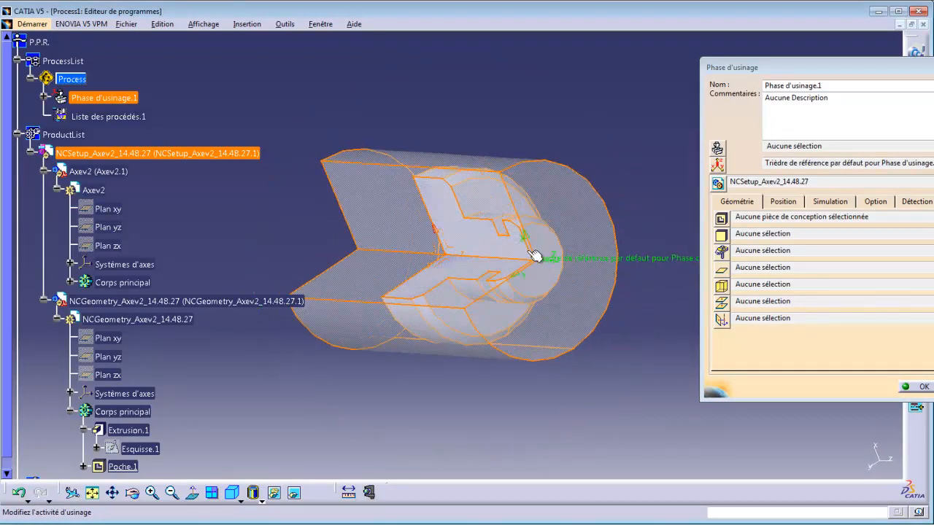
{"action": "mouse_move", "coordinate": [496, 255]}
{"action": "middle_mouse_down"}
{"action": "mouse_move", "coordinate": [467, 248]}
{"action": "mouse_move", "coordinate": [496, 251]}
{"action": "middle_mouse_up"}
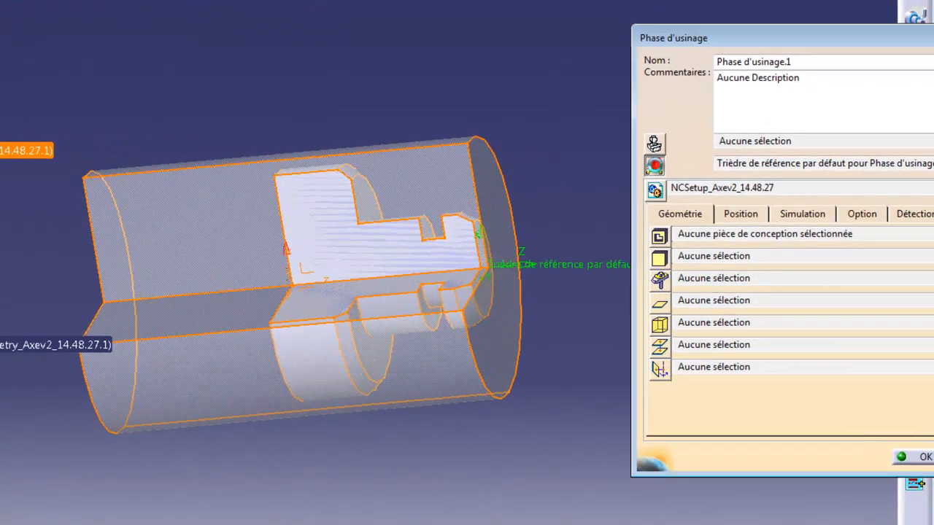
{"action": "left_click", "coordinate": [718, 164]}
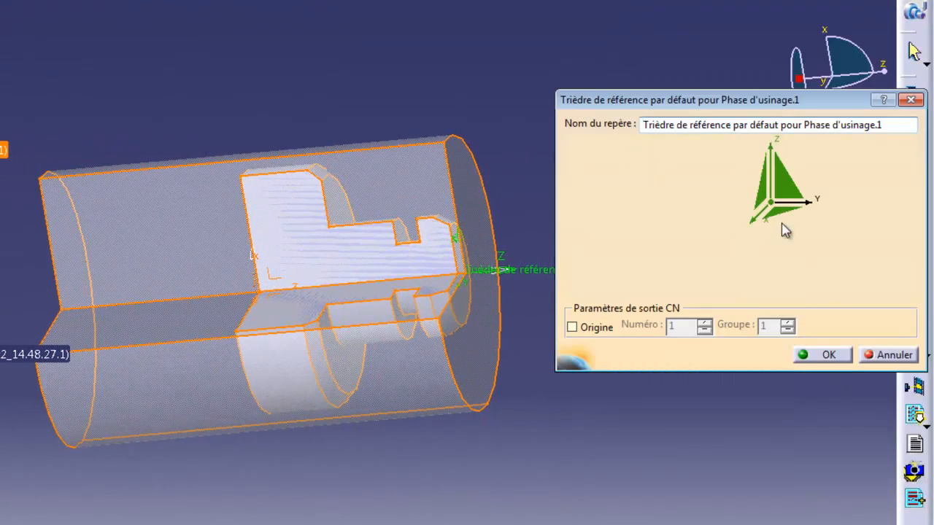
{"action": "left_click", "coordinate": [771, 202]}
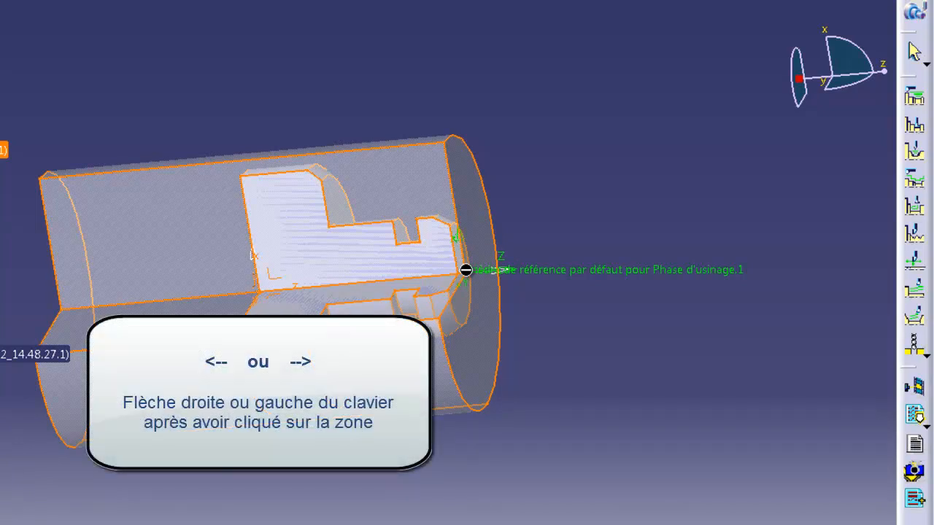
{"action": "left_click", "coordinate": [465, 275]}
{"action": "key", "text": "Right"}
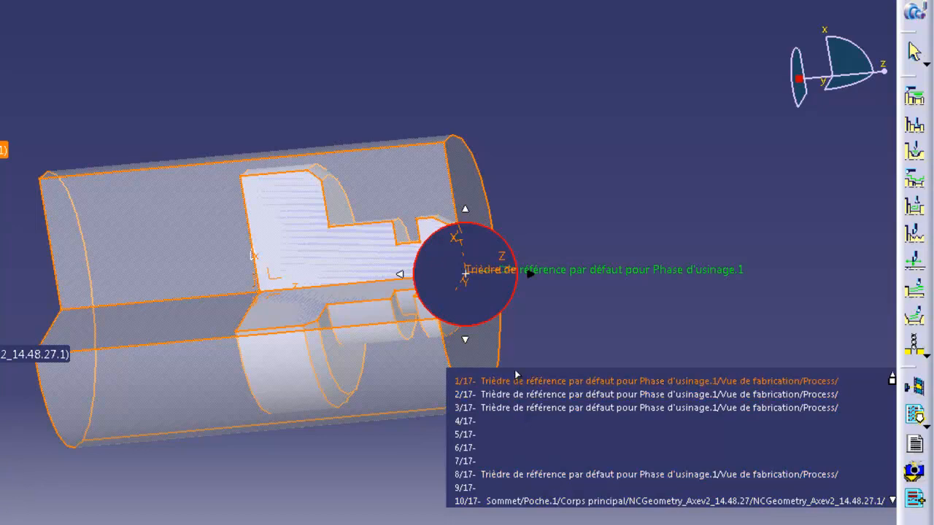
{"action": "left_click", "coordinate": [521, 502]}
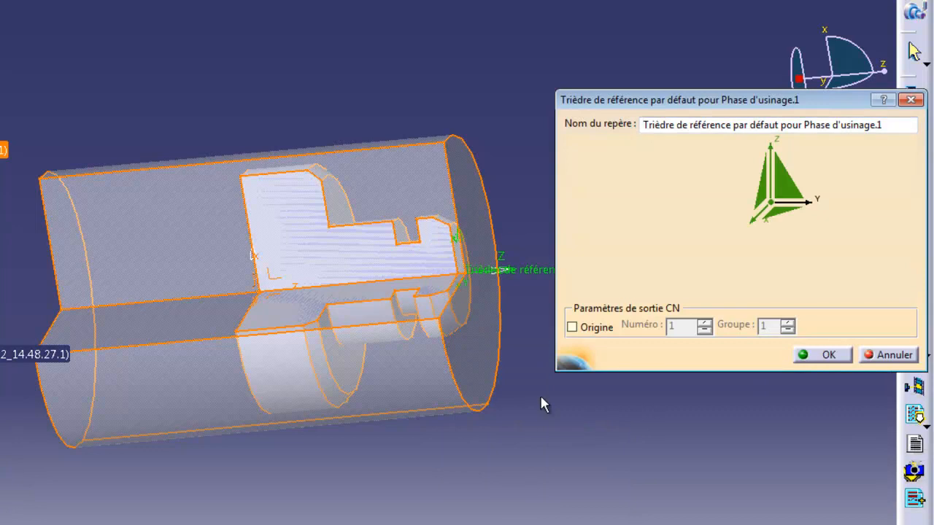
{"action": "left_click", "coordinate": [827, 355]}
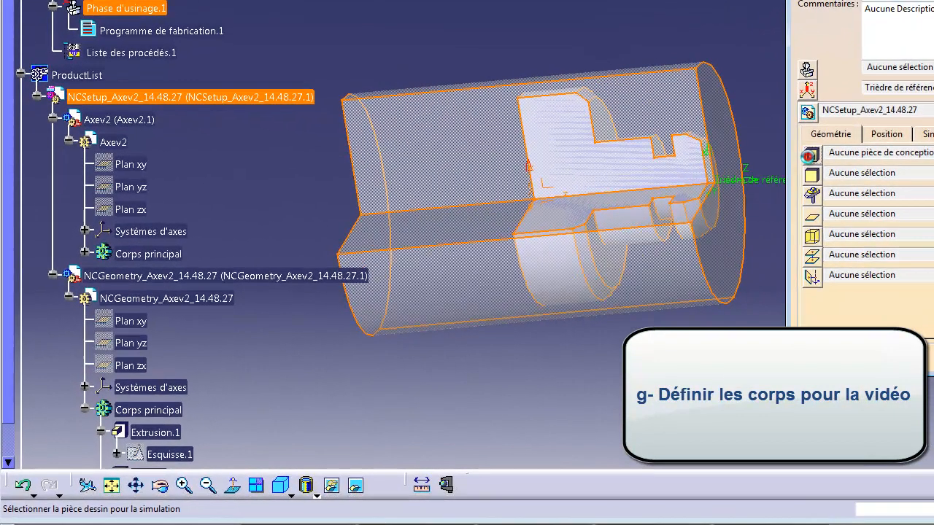
Step: Assign the Corps principal of Axev2 as design part and that of NCGeometry_Axev2_14.48.27 as stock in Phase d'usinage.1
{"action": "left_click", "coordinate": [671, 217]}
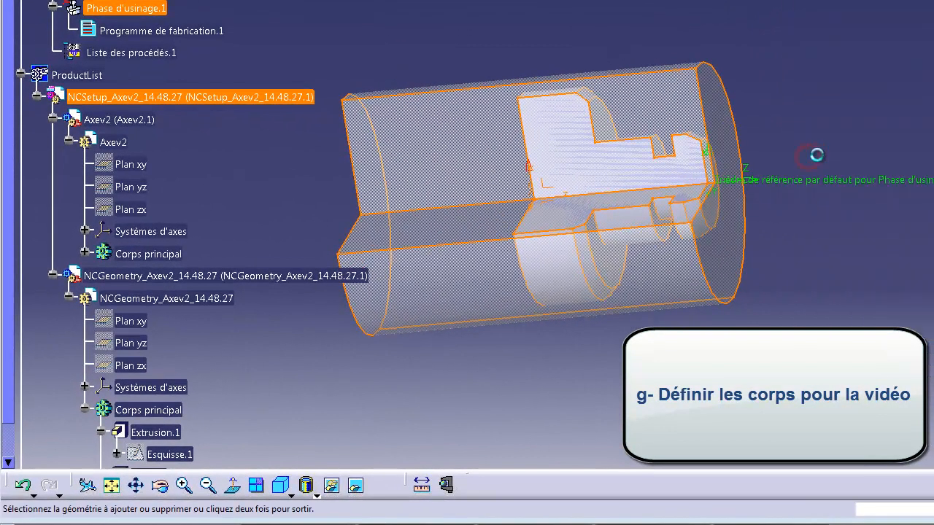
{"action": "left_click", "coordinate": [150, 257]}
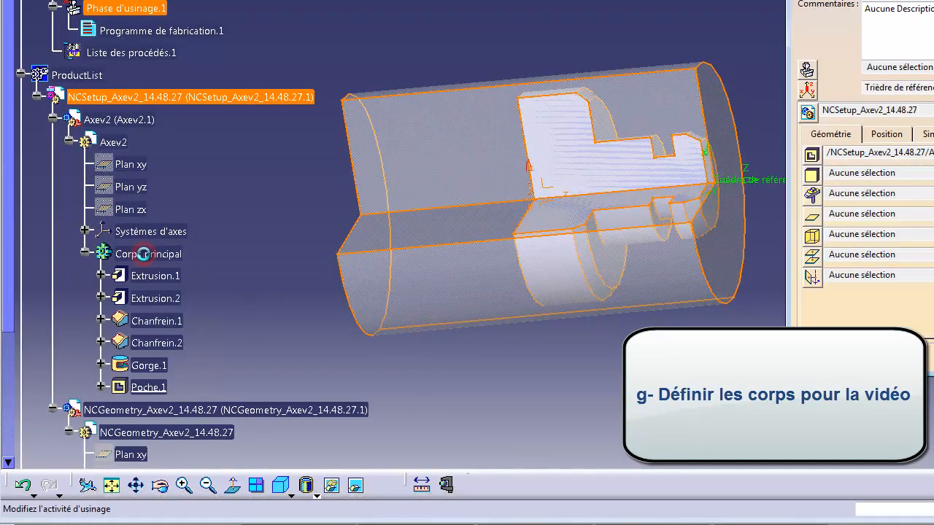
{"action": "left_click", "coordinate": [810, 175]}
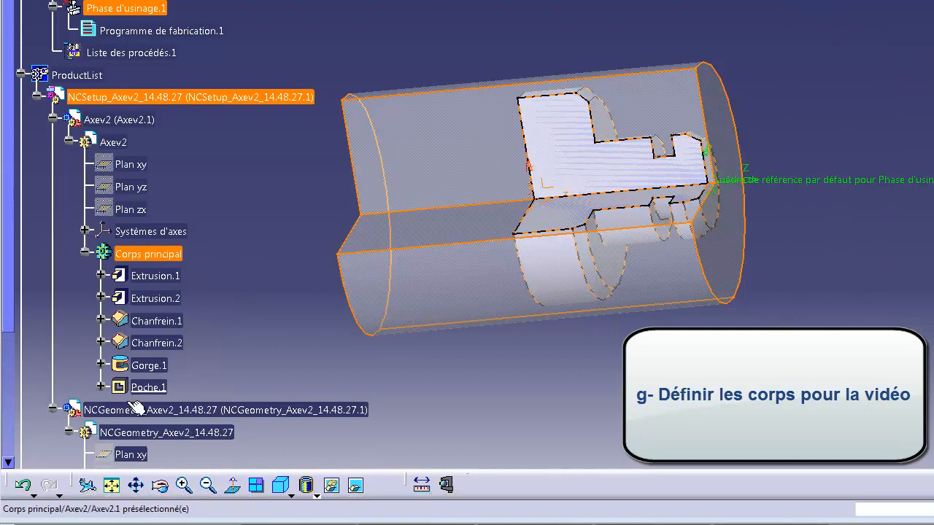
{"action": "left_click_drag", "start_coordinate": [6, 230], "coordinate": [7, 355]}
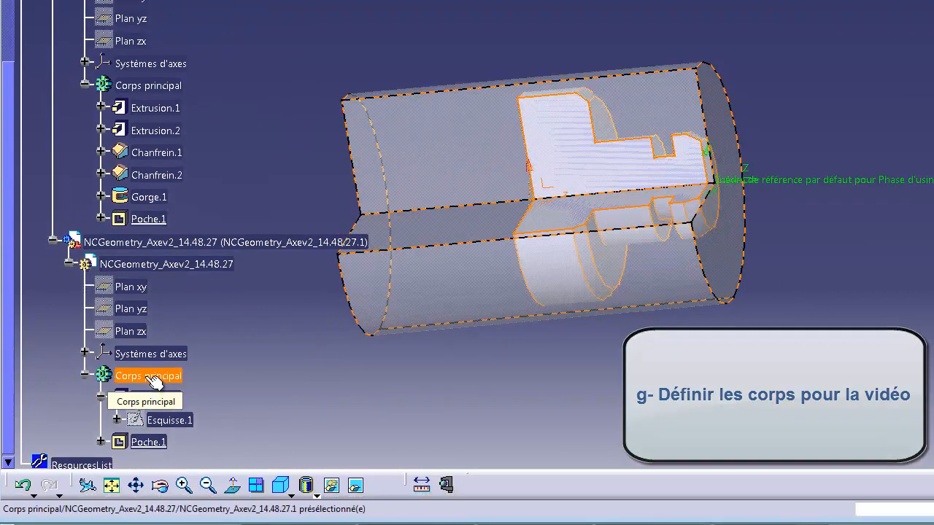
{"action": "left_click", "coordinate": [149, 377]}
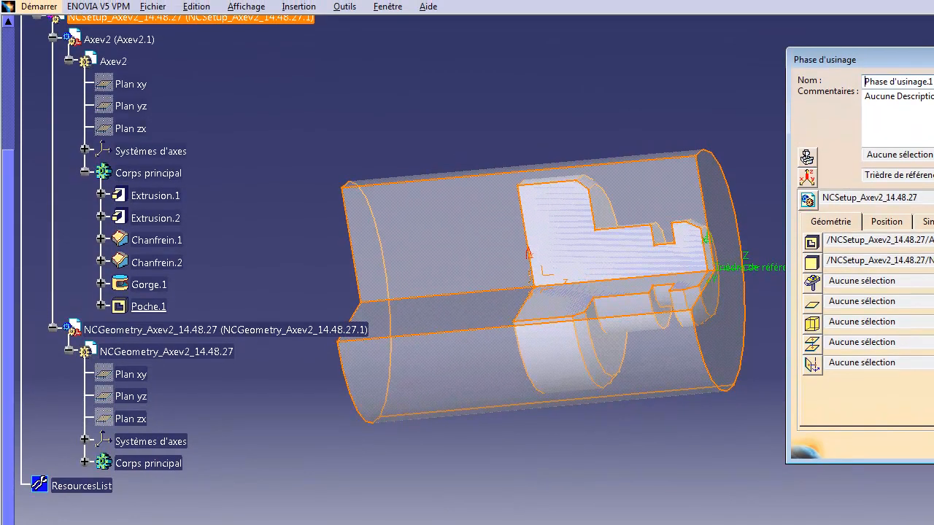
{"action": "left_click", "coordinate": [922, 442]}
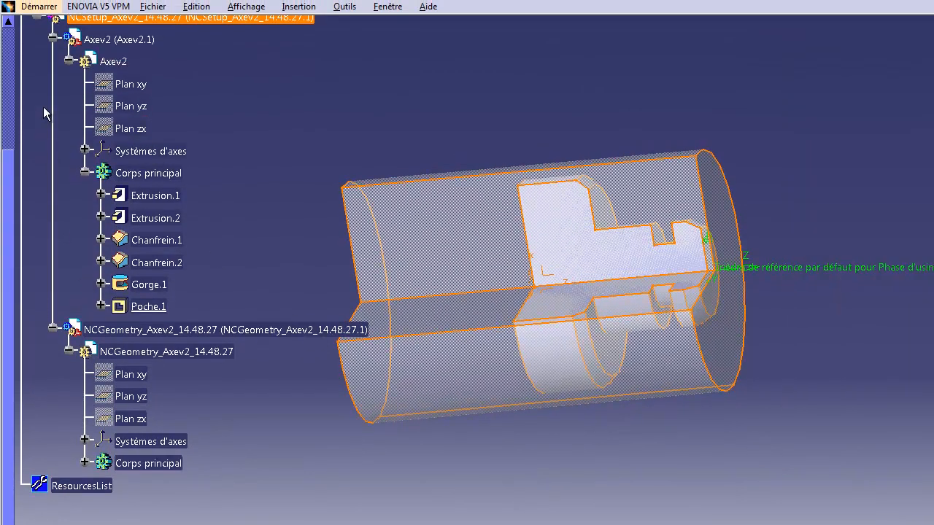
Step: Collapse the Axev2 and NCGeometry_Axev2_14.48.27 branches in the specification tree
{"action": "left_click", "coordinate": [52, 38]}
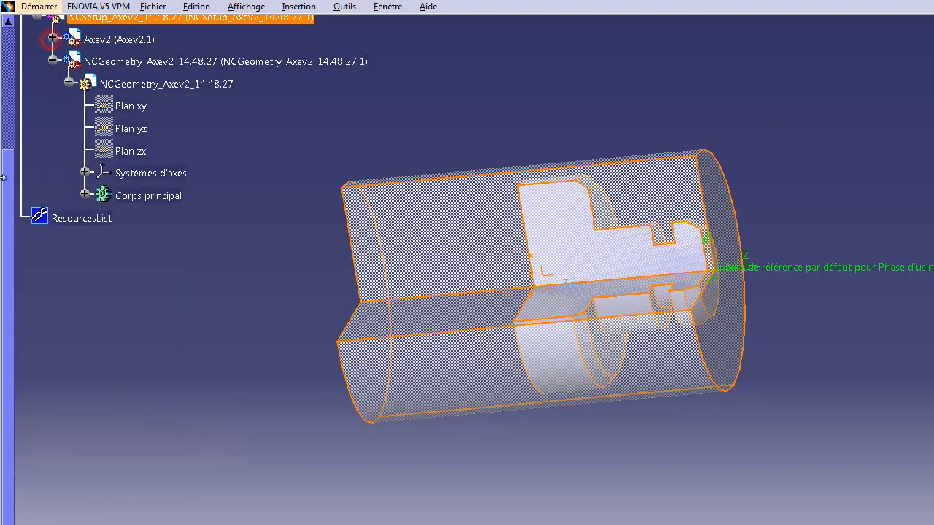
{"action": "scroll", "coordinate": [7, 191], "scroll_direction": "up", "scroll_amount": 2}
{"action": "left_click", "coordinate": [84, 226]}
{"action": "left_click", "coordinate": [52, 205]}
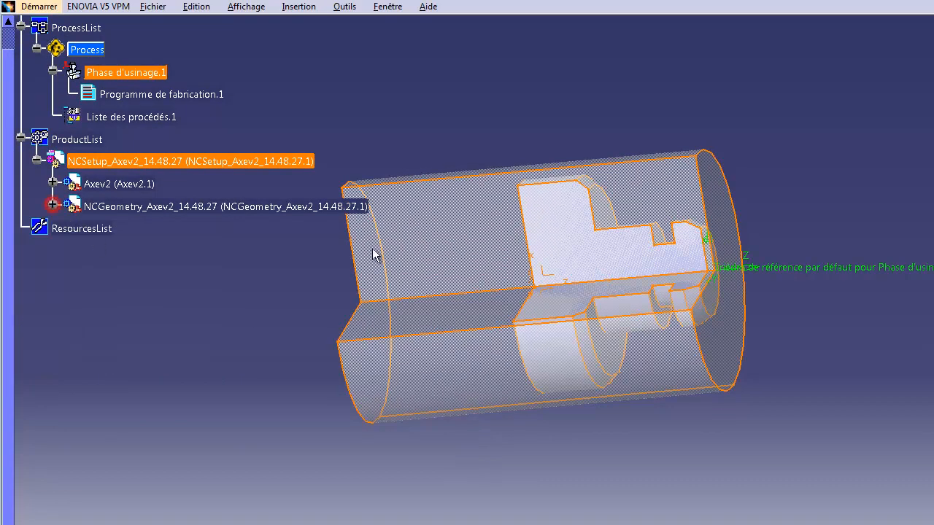
Step: Save the process as Process1.CATProcess in the process-exo-axe folder, replacing the existing file and saving the linked documents
{"action": "left_click", "coordinate": [152, 7]}
{"action": "left_click", "coordinate": [186, 119]}
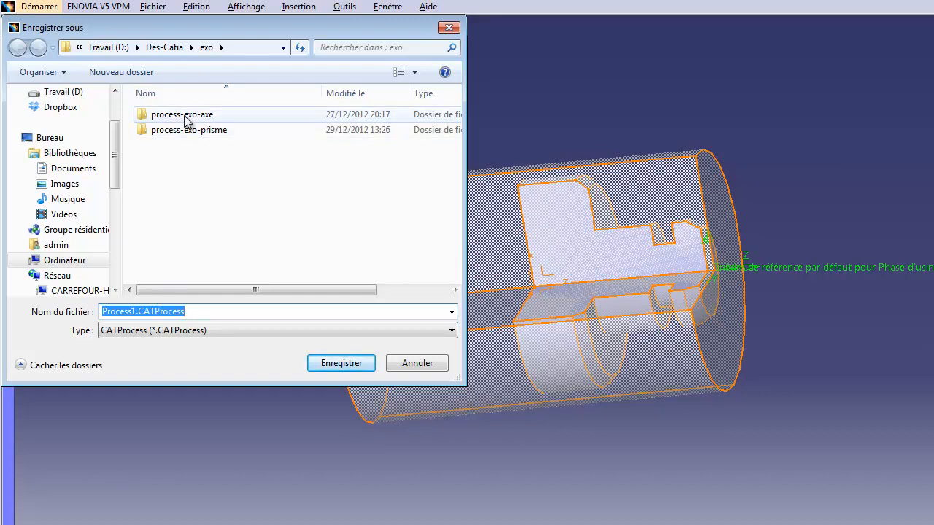
{"action": "double_click", "coordinate": [185, 117]}
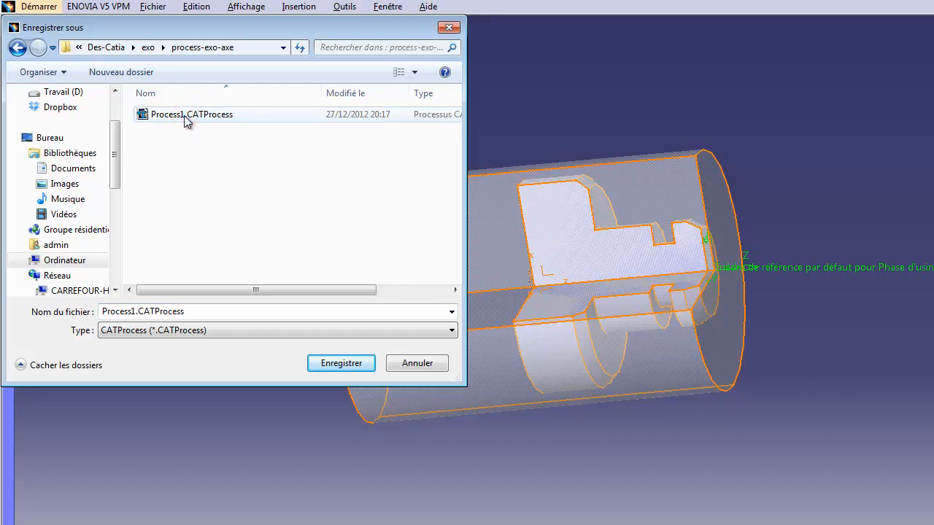
{"action": "left_click", "coordinate": [185, 117]}
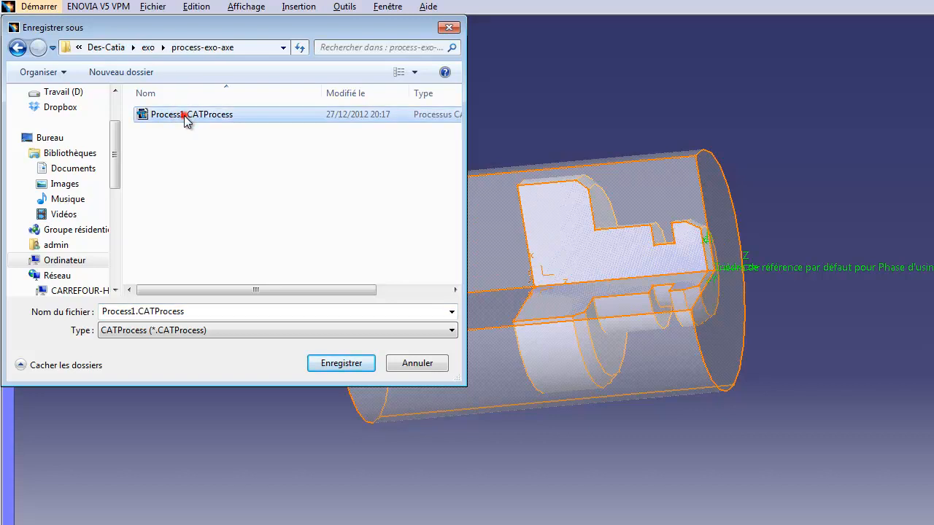
{"action": "left_click", "coordinate": [341, 363]}
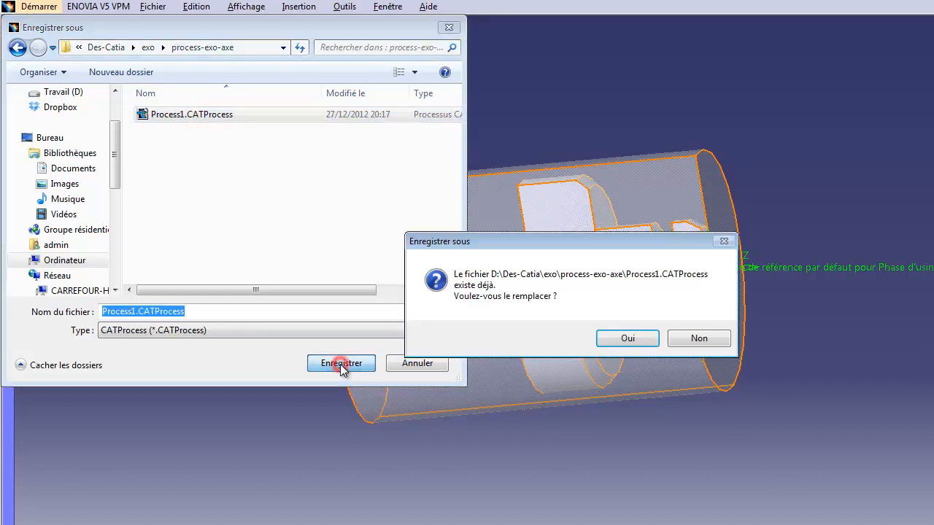
{"action": "left_click", "coordinate": [633, 337]}
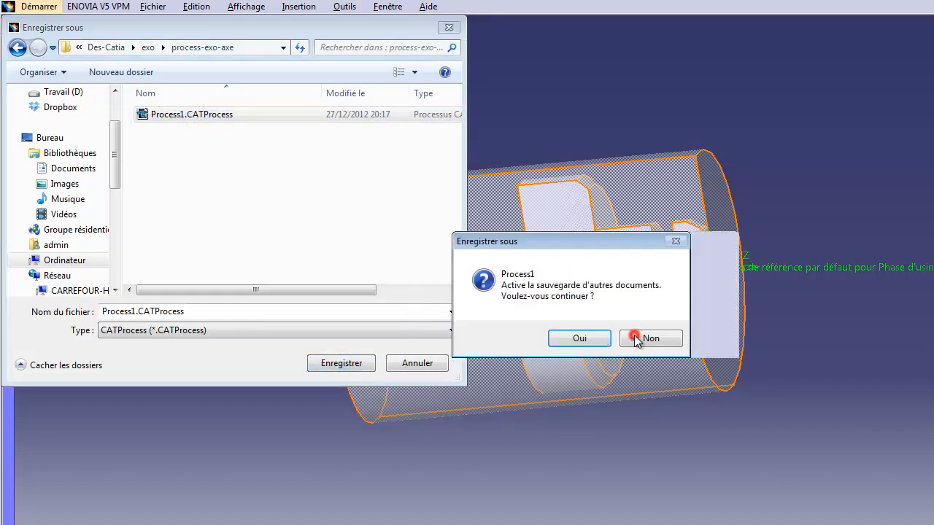
{"action": "left_click", "coordinate": [587, 340]}
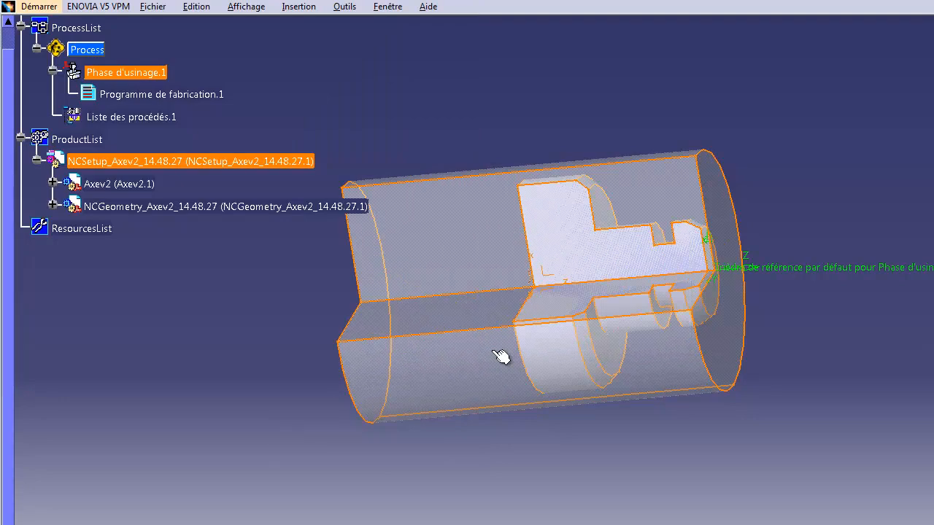
Step: Use save management to save Process1.CATProcess over the existing file in process-exo-axe and propagate that directory to all linked documents, including axev2.CATPart
{"action": "left_click", "coordinate": [153, 9]}
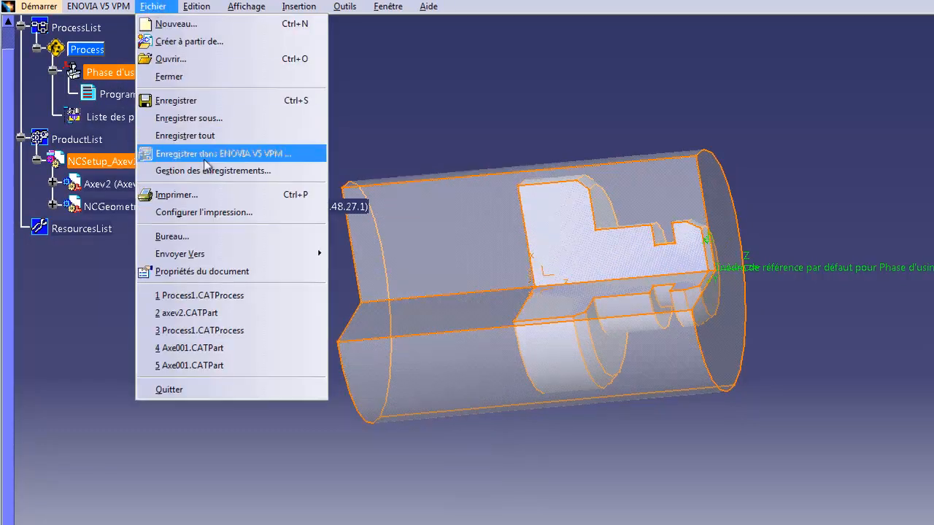
{"action": "left_click", "coordinate": [205, 168]}
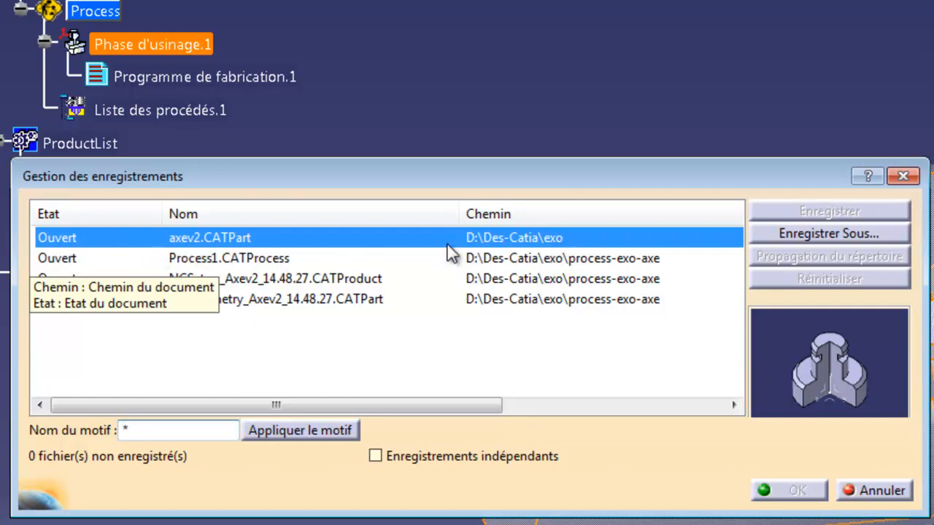
{"action": "left_click", "coordinate": [319, 260]}
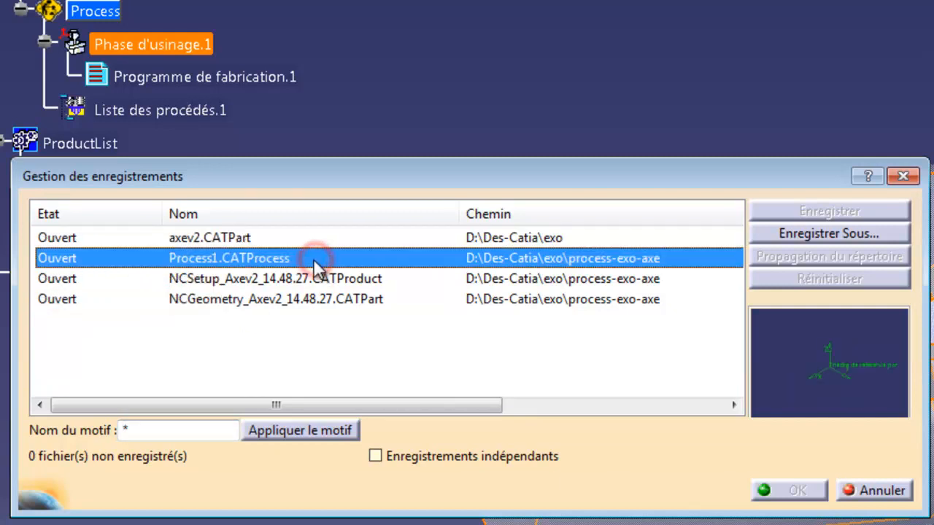
{"action": "left_click", "coordinate": [804, 236]}
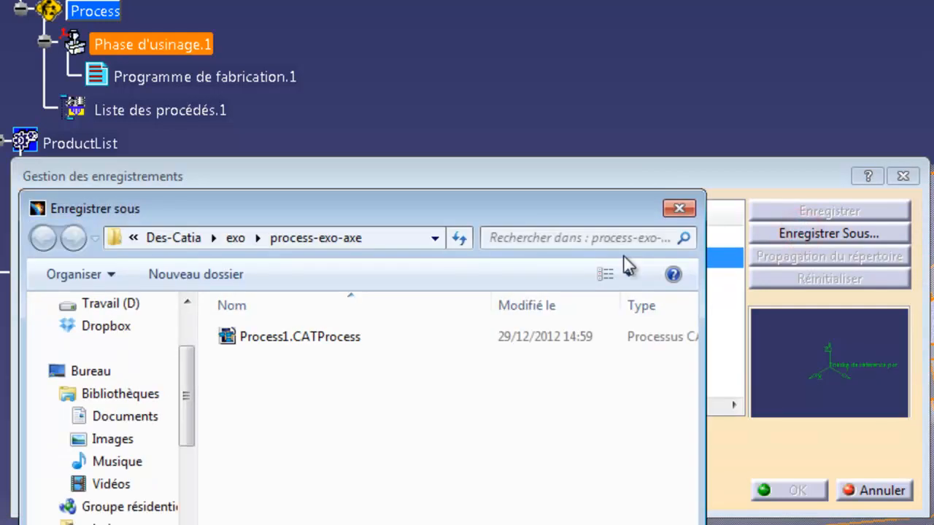
{"action": "left_click", "coordinate": [281, 338]}
{"action": "left_click", "coordinate": [548, 524]}
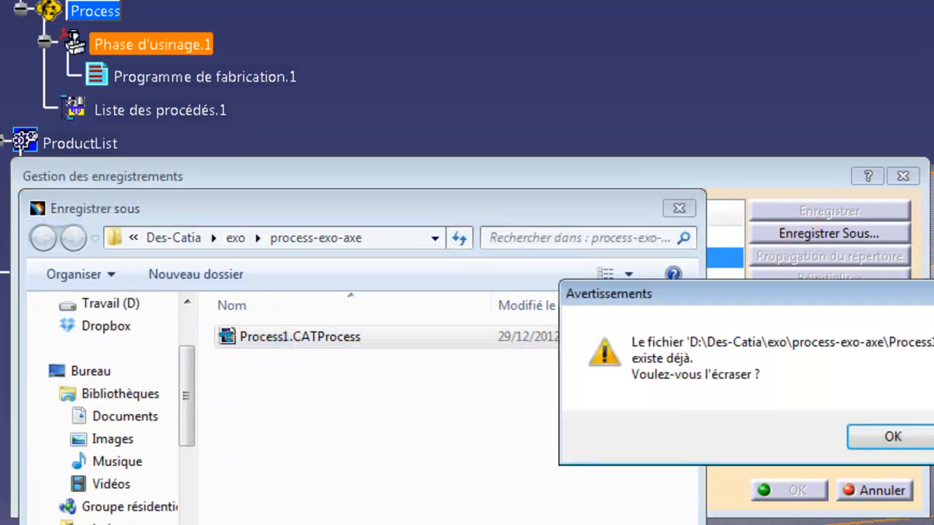
{"action": "left_click", "coordinate": [912, 429]}
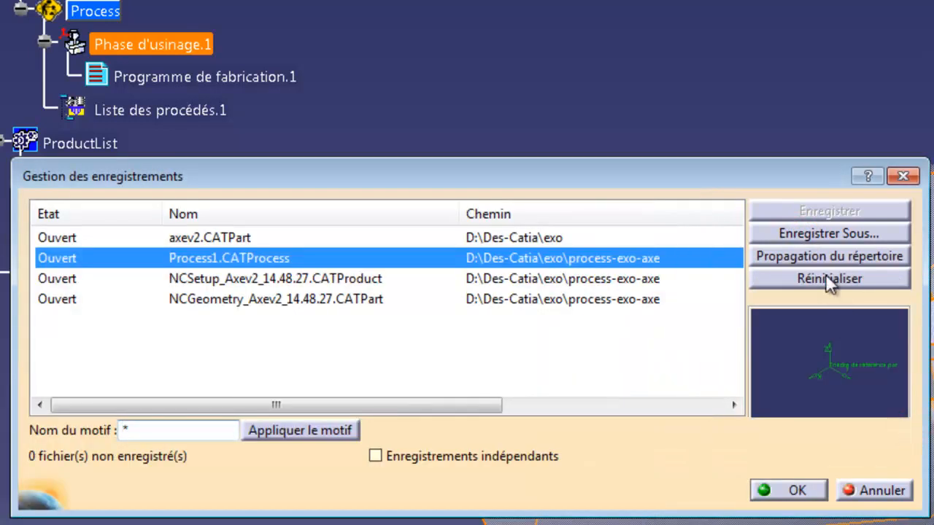
{"action": "left_click", "coordinate": [816, 251]}
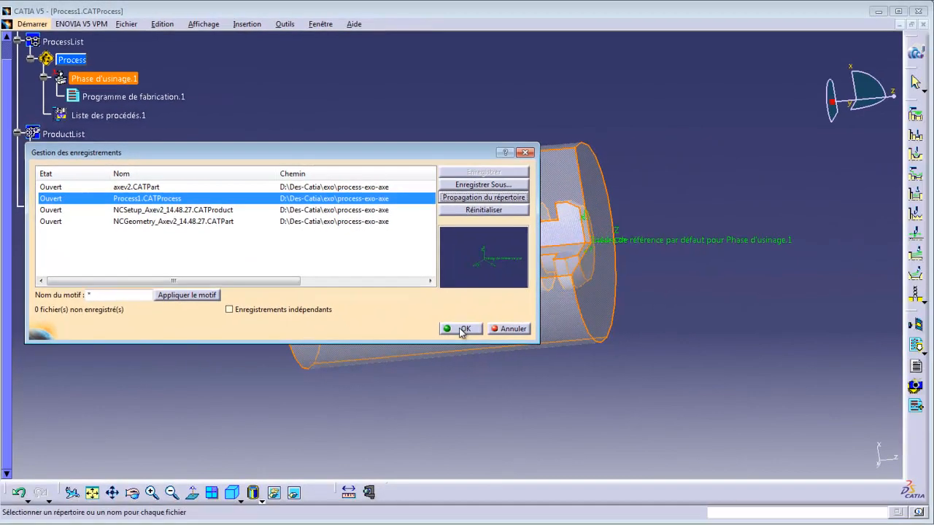
{"action": "left_click", "coordinate": [461, 330]}
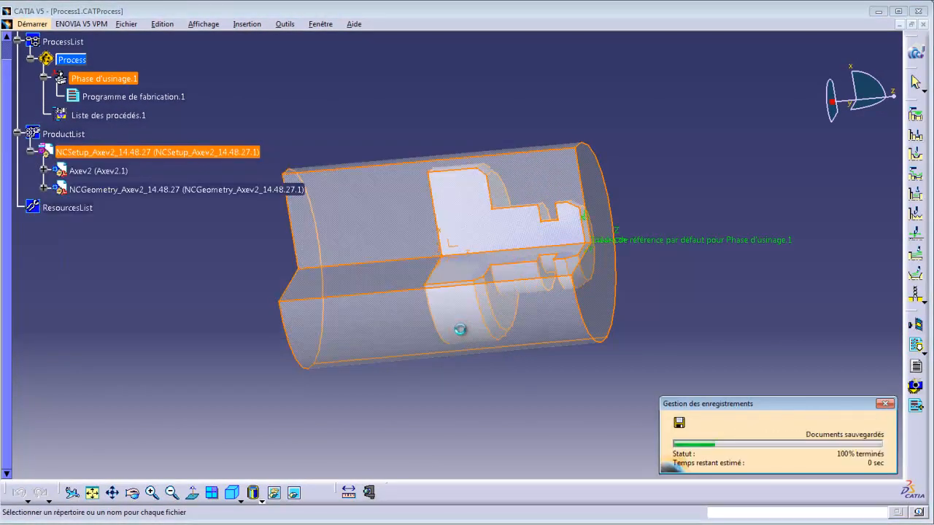